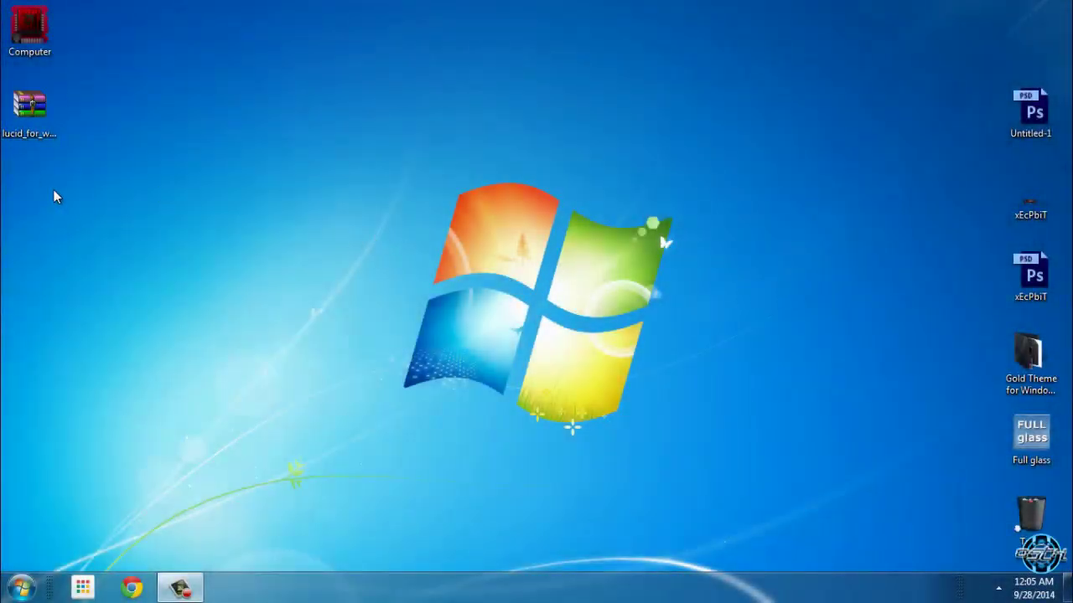
# Extract the Lucid archive to 'lucid_for_win_7_by_nopd11-d2hdvyo\' and open that new desktop folder.
pyautogui.click(34, 117)
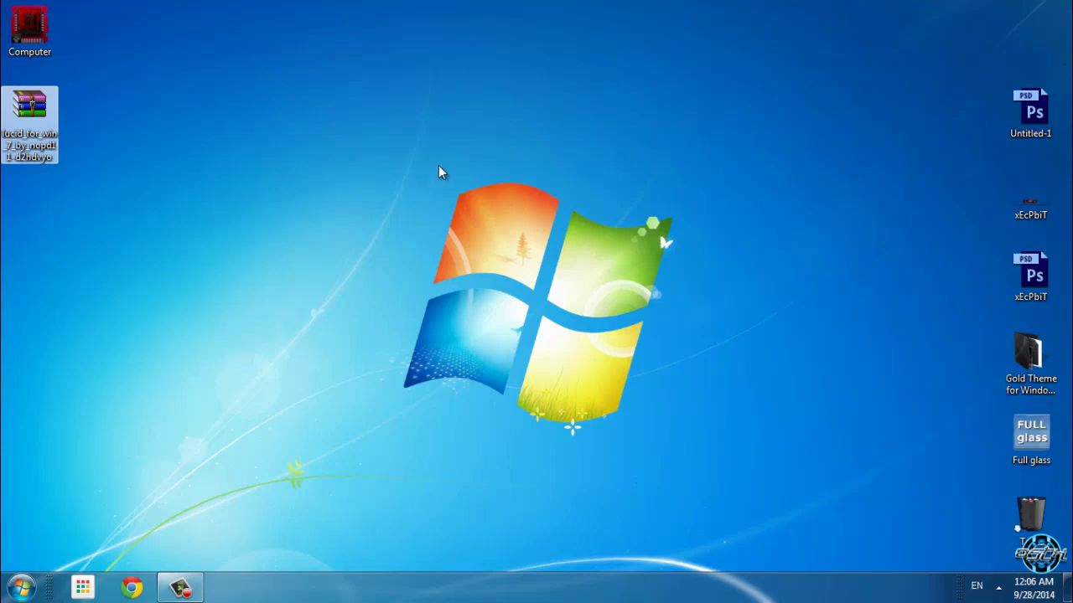
pyautogui.rightClick(59, 106)
pyautogui.click(37, 113)
pyautogui.rightClick(38, 111)
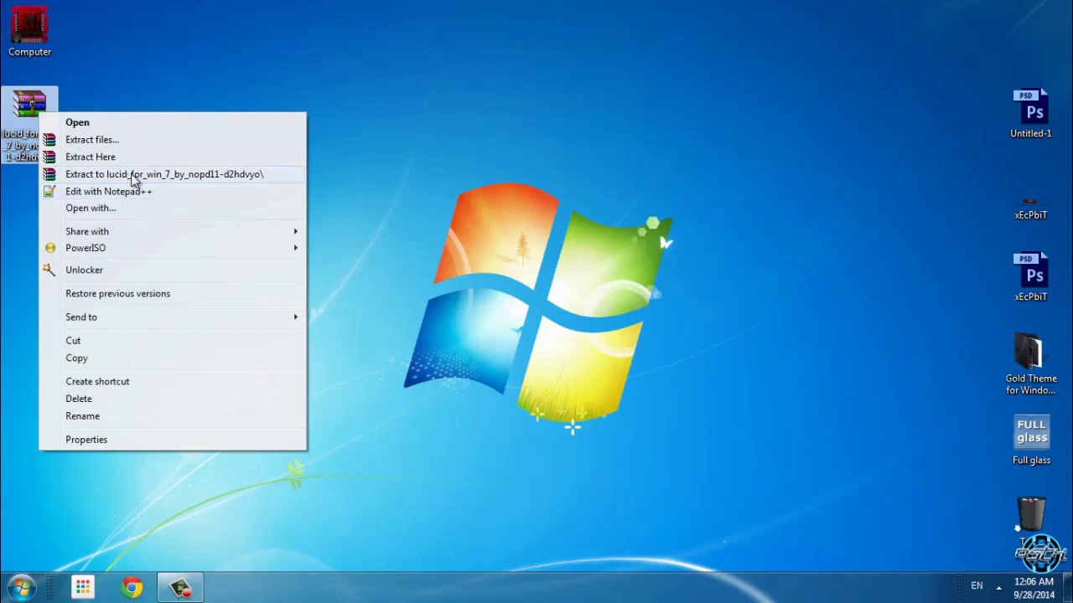
pyautogui.click(130, 176)
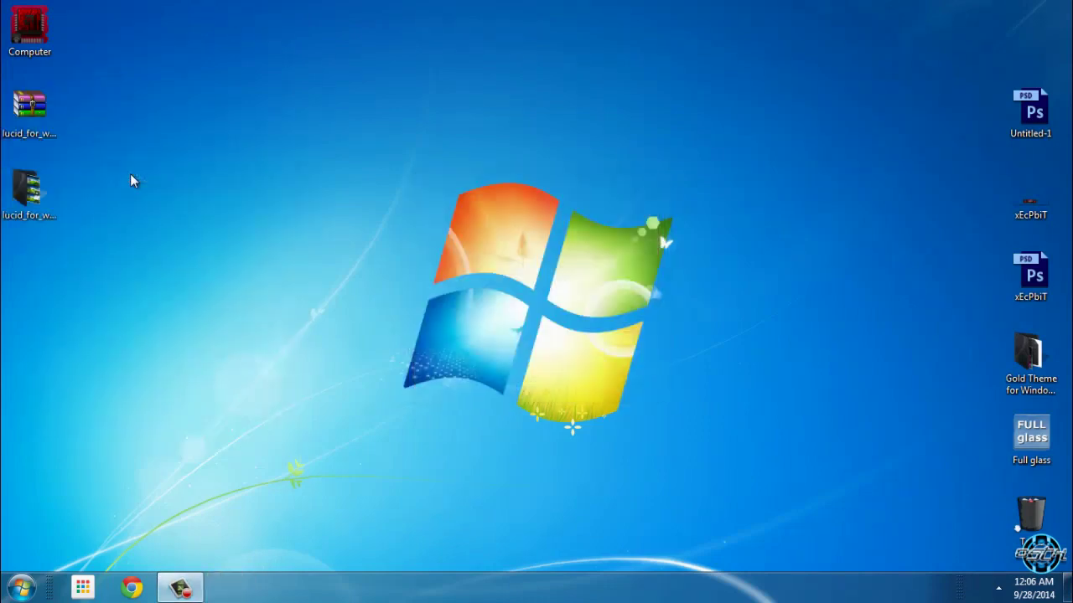
pyautogui.doubleClick(25, 188)
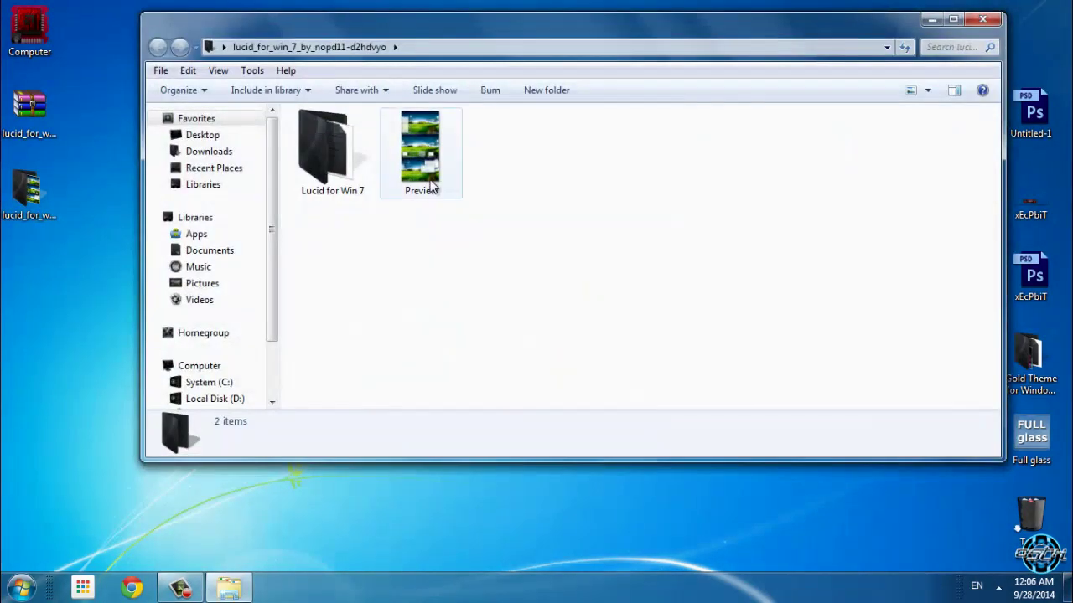
pyautogui.doubleClick(427, 182)
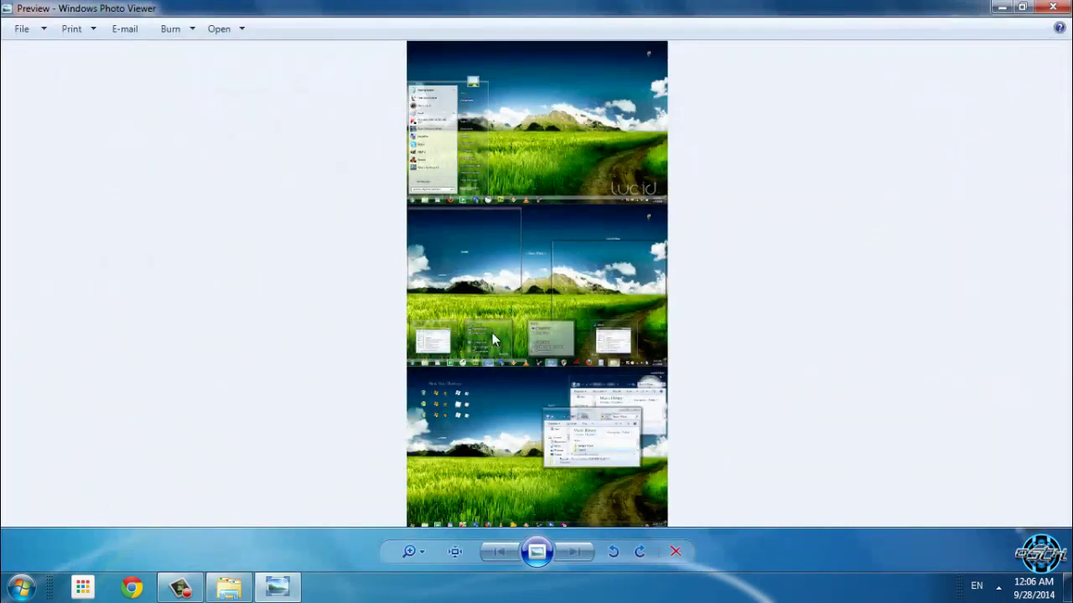
pyautogui.scroll(4, 492, 332)
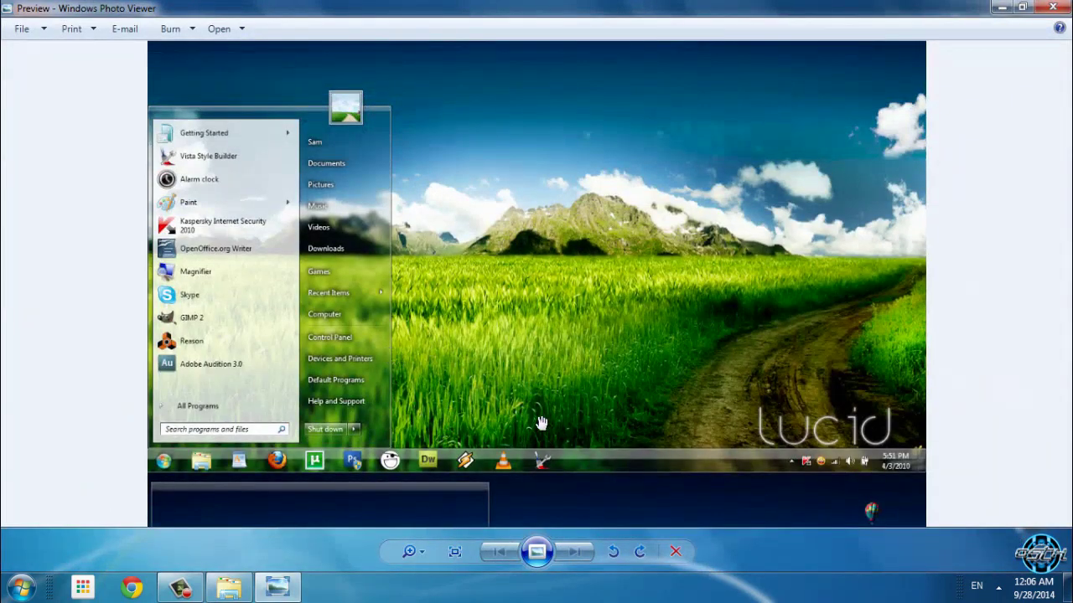
pyautogui.moveTo(534, 422); pyautogui.dragTo(545, 173)
pyautogui.moveTo(543, 251); pyautogui.dragTo(543, 180)
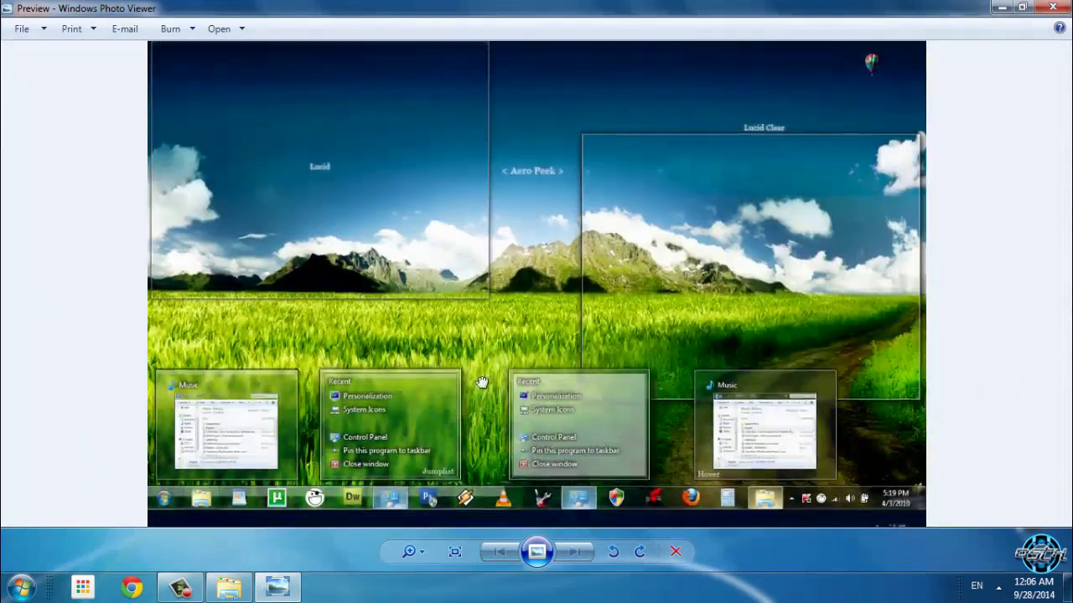
pyautogui.moveTo(540, 432); pyautogui.dragTo(539, 215)
pyautogui.moveTo(546, 288); pyautogui.dragTo(545, 184)
pyautogui.moveTo(531, 335); pyautogui.dragTo(531, 184)
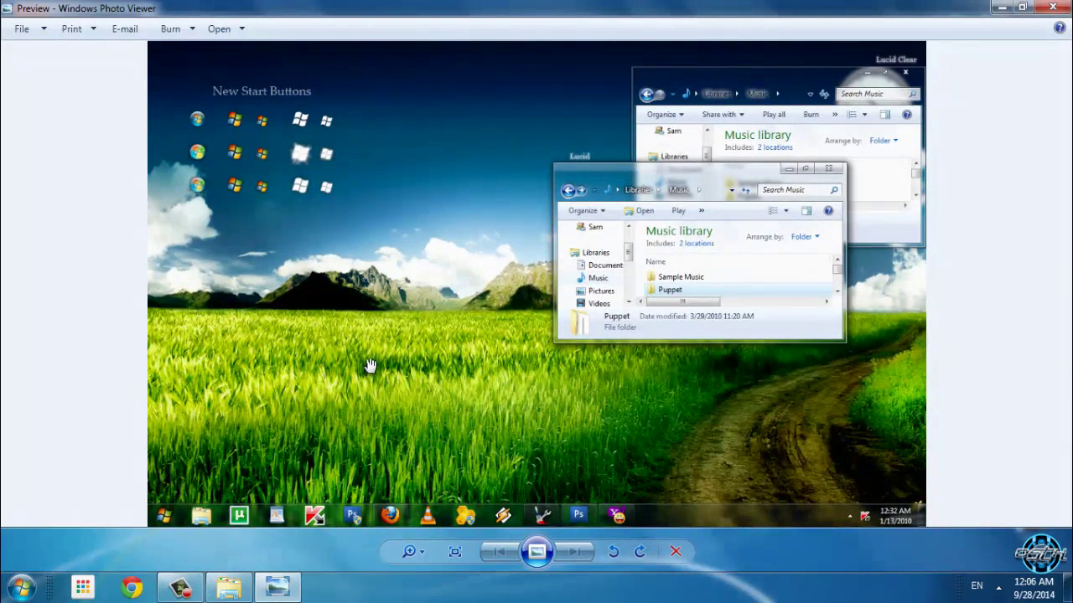
pyautogui.scroll(2, 418, 308)
pyautogui.scroll(2, 455, 241)
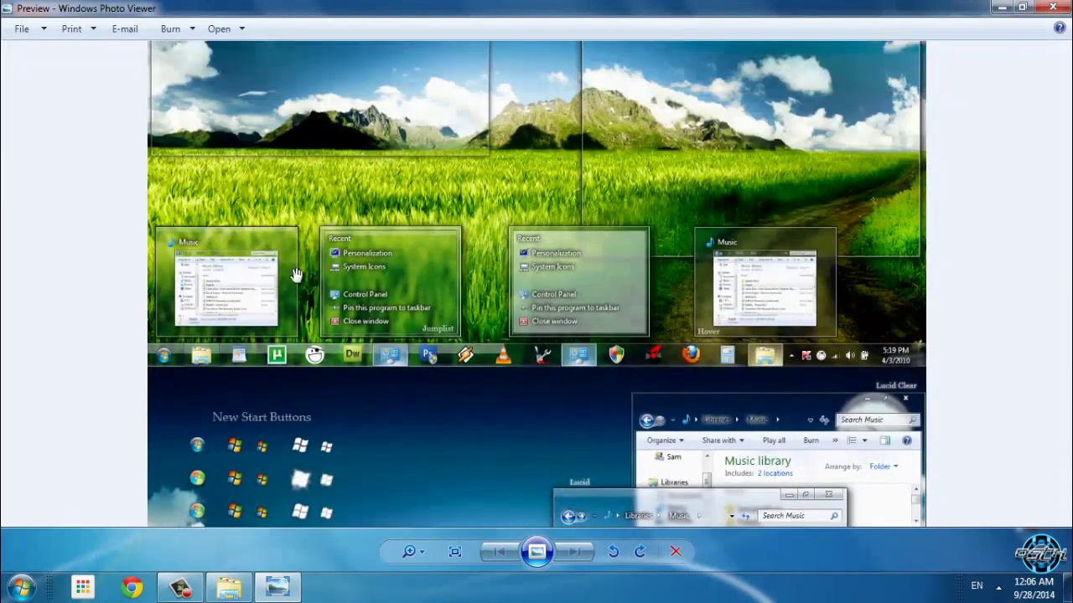
pyautogui.scroll(2, 486, 213)
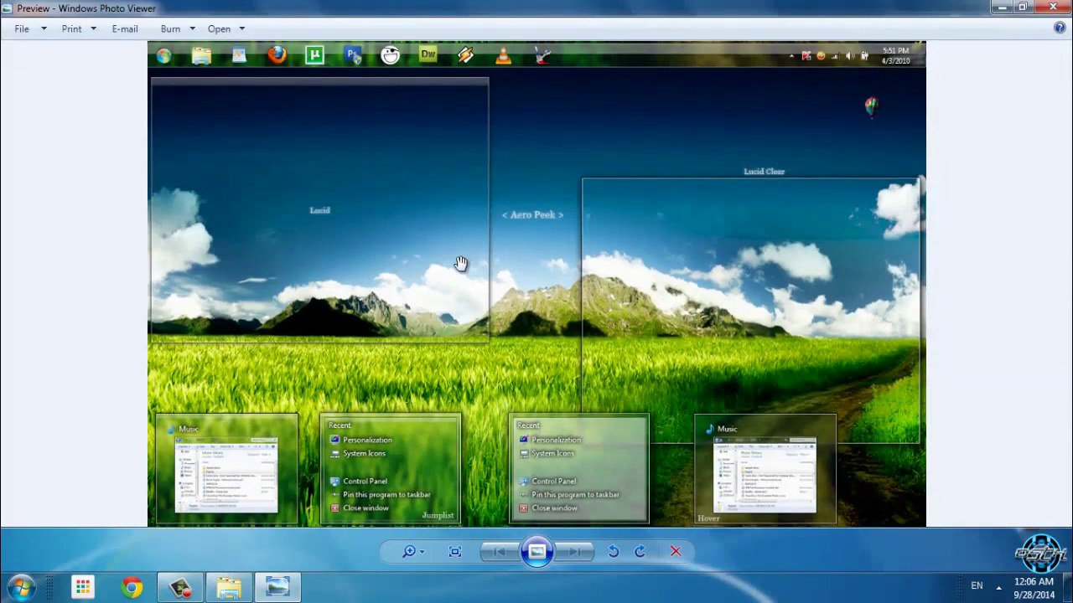
pyautogui.click(1054, 8)
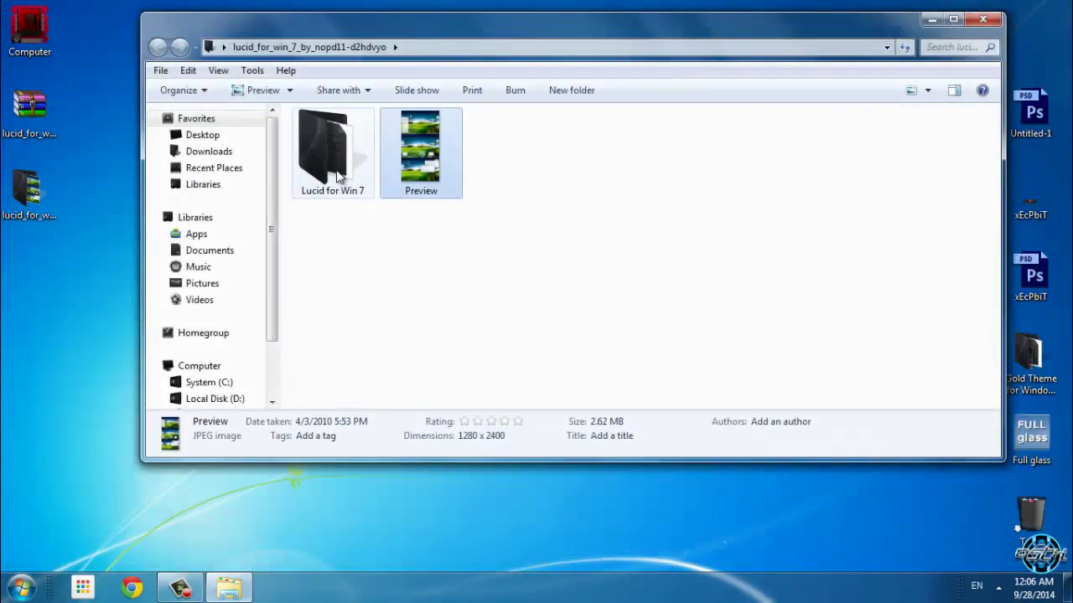
# Open the Lucid for Win 7 folder, look inside Theme, then return.
pyautogui.click(338, 176)
pyautogui.doubleClick(339, 176)
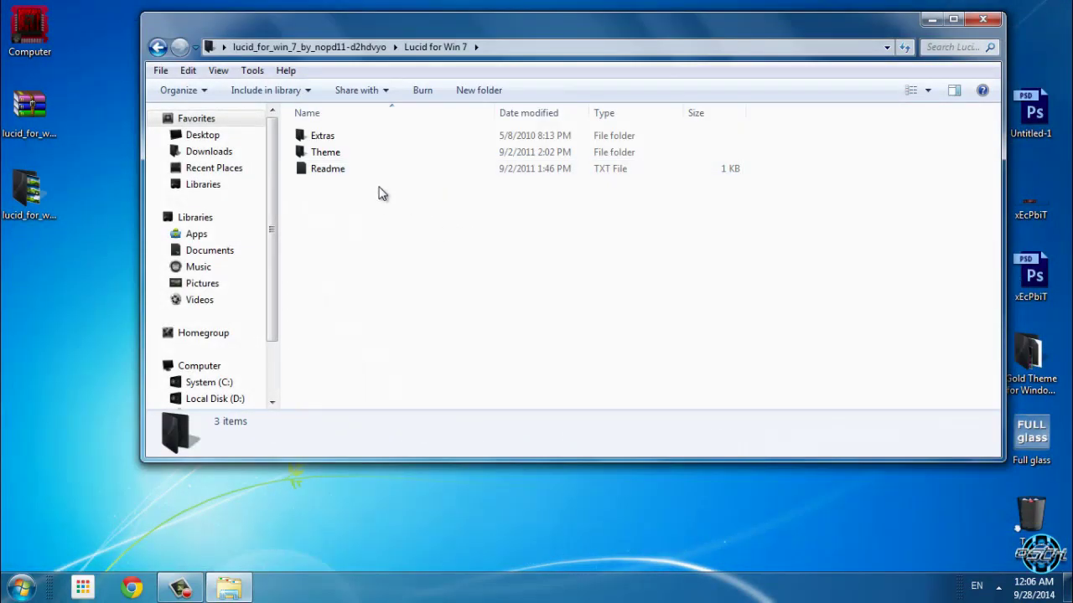
pyautogui.doubleClick(343, 156)
pyautogui.click(158, 47)
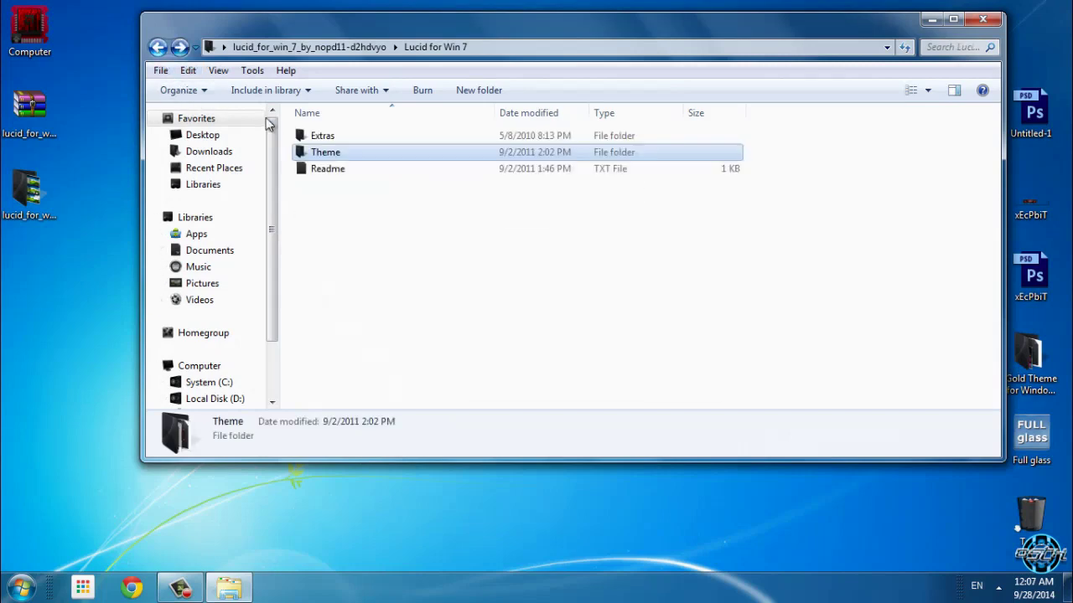
# Open the Readme in Notepad++ to read the disclaimer, then close it.
pyautogui.click(334, 171)
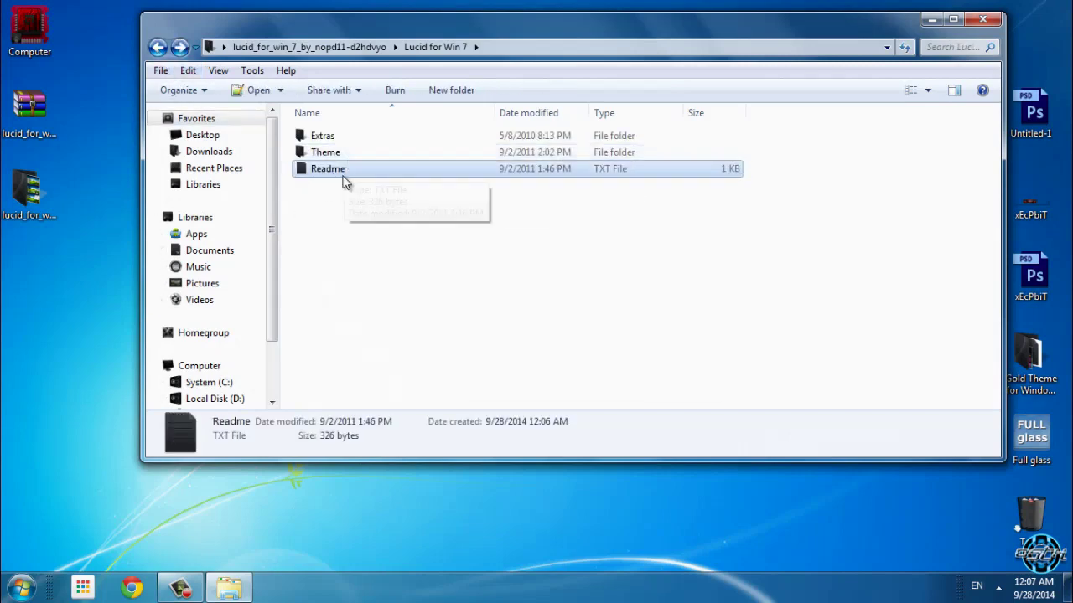
pyautogui.doubleClick(350, 171)
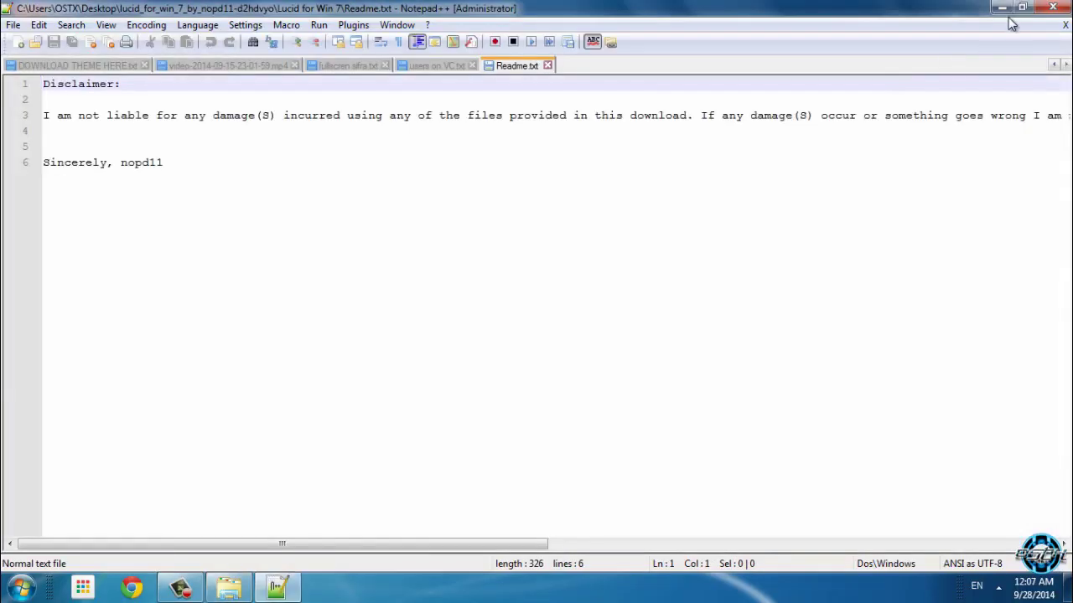
pyautogui.click(1054, 8)
# Copy all six items from the Lucid Theme folder.
pyautogui.doubleClick(327, 159)
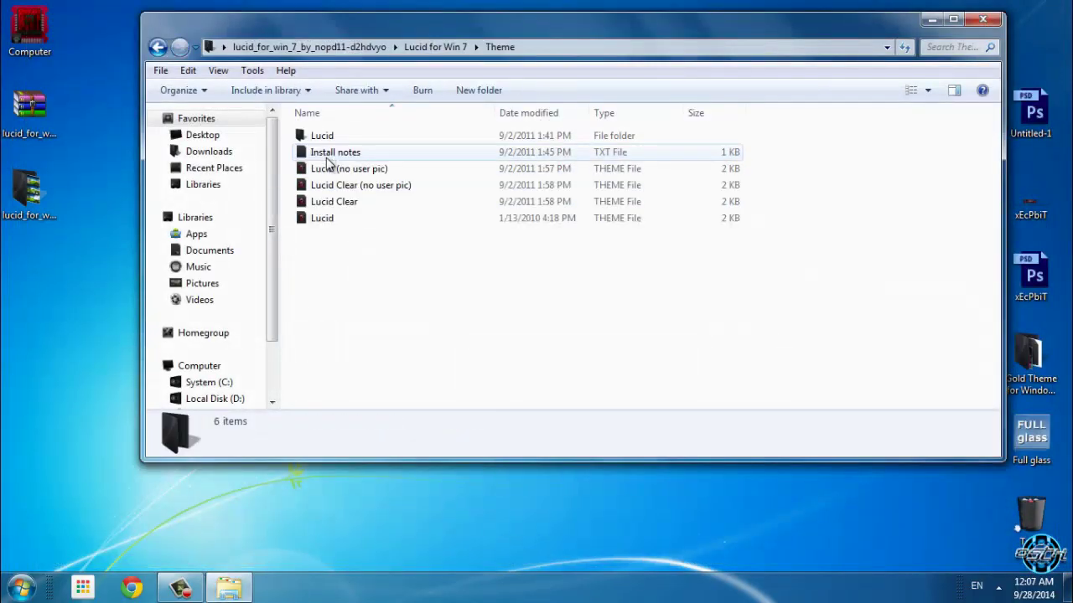
pyautogui.moveTo(374, 244); pyautogui.dragTo(317, 136)
pyautogui.rightClick(319, 136)
pyautogui.click(380, 367)
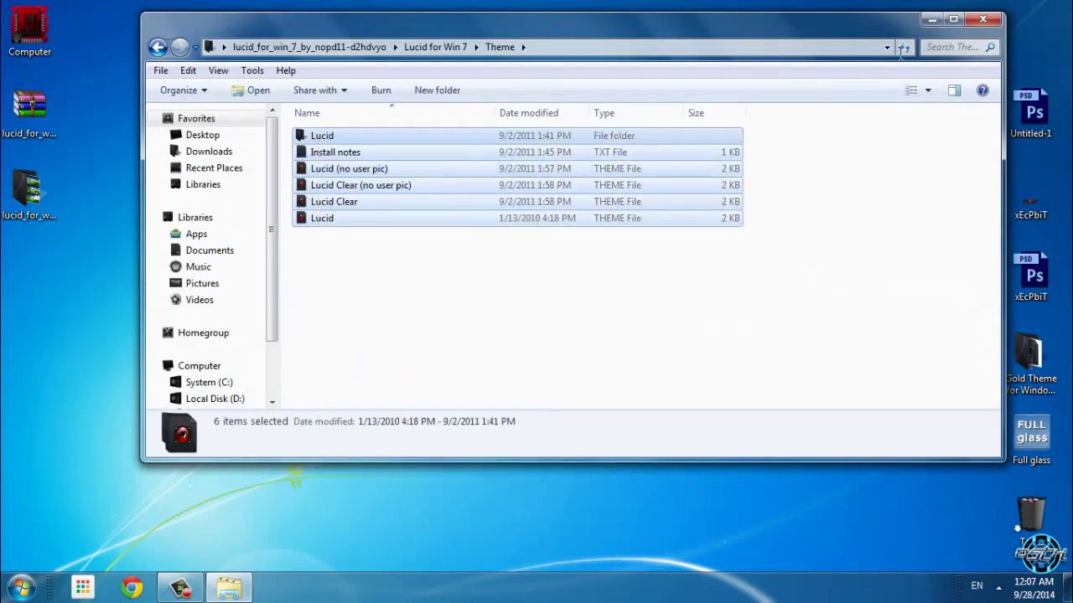
# Maximize Explorer and browse to C:\Windows\Resources\Themes.
pyautogui.click(952, 18)
pyautogui.click(98, 352)
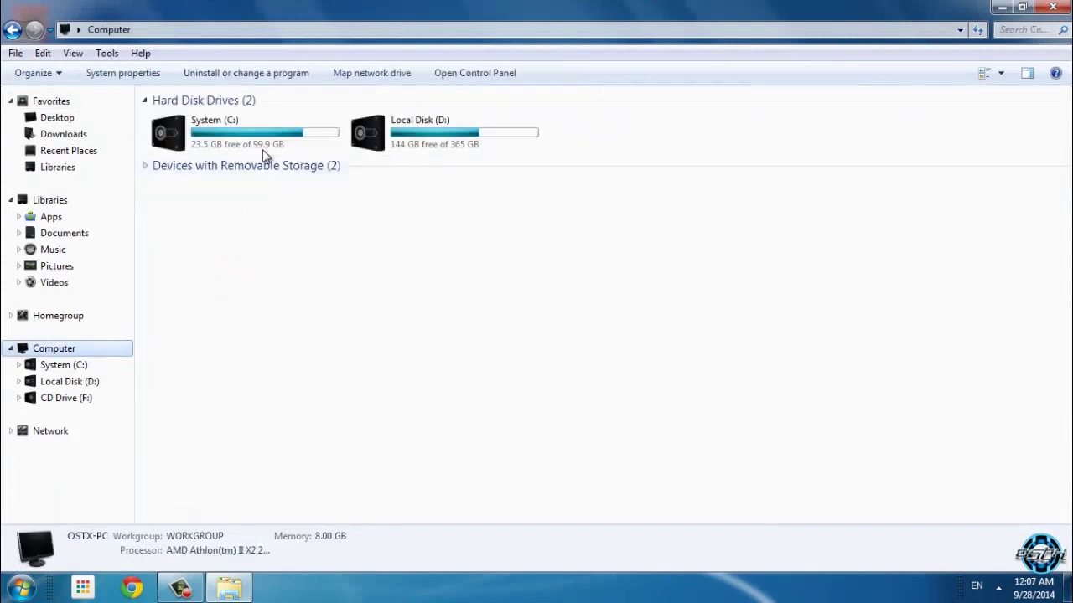
pyautogui.doubleClick(259, 144)
pyautogui.doubleClick(195, 101)
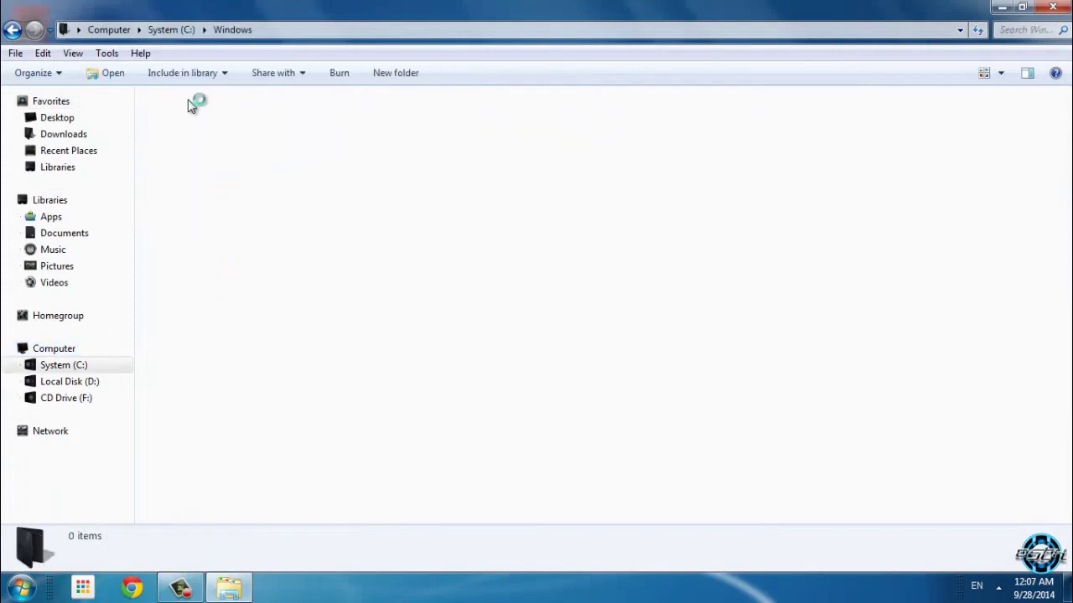
pyautogui.doubleClick(595, 271)
pyautogui.doubleClick(221, 137)
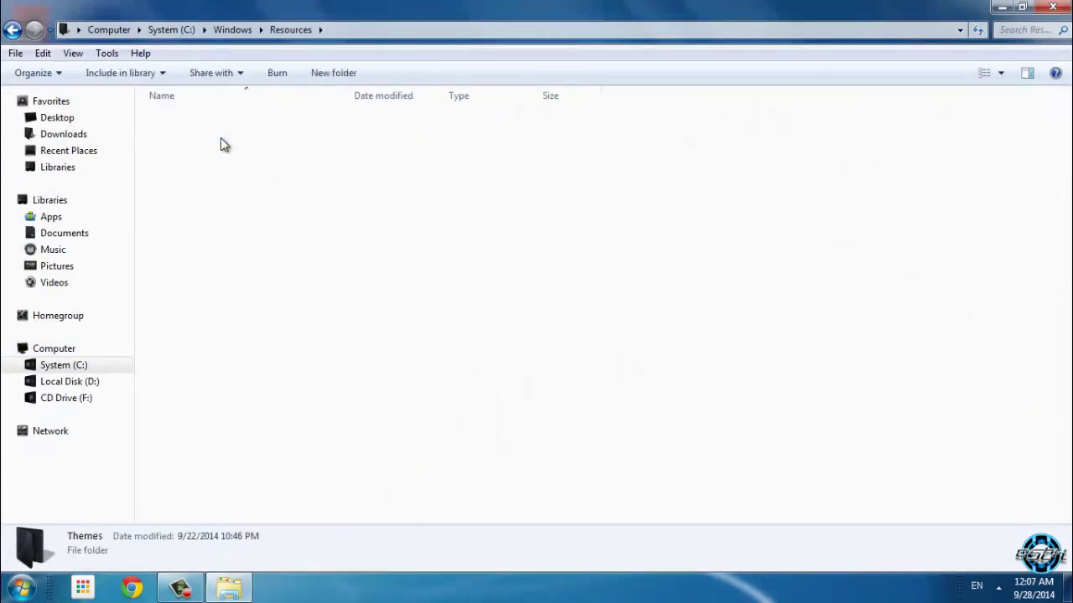
# Paste the six Lucid theme items into Themes and close Explorer.
pyautogui.rightClick(709, 193)
pyautogui.click(793, 375)
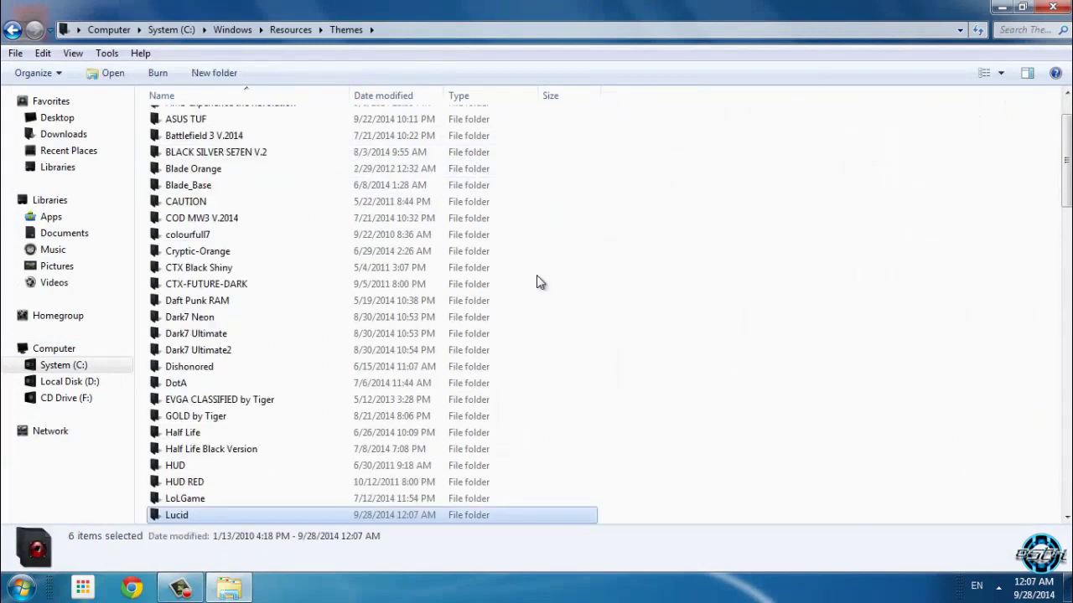
pyautogui.scroll(-3, 630, 435)
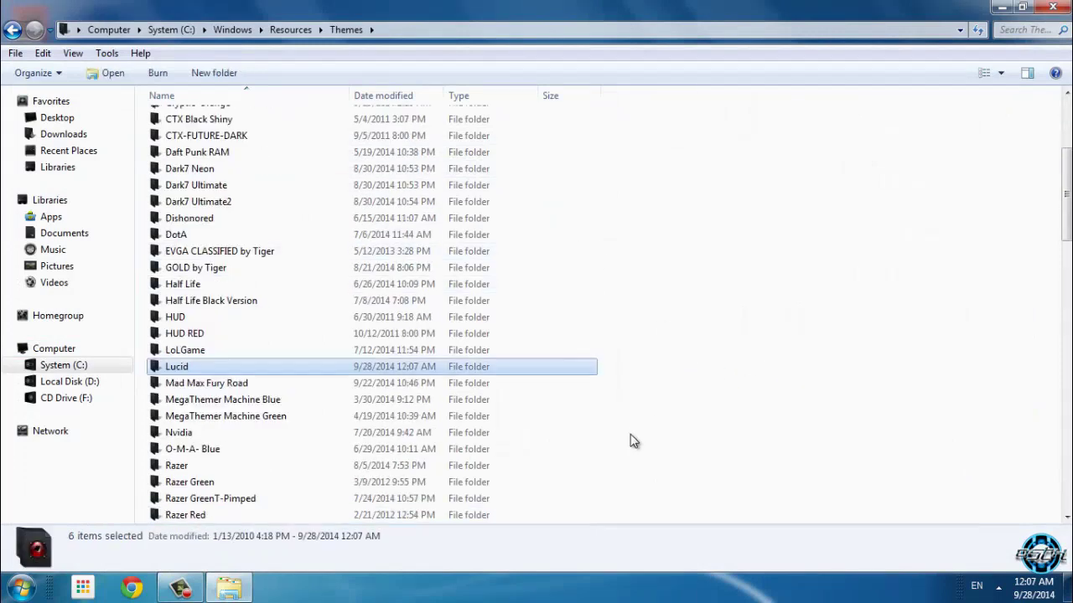
pyautogui.click(1053, 8)
pyautogui.rightClick(481, 420)
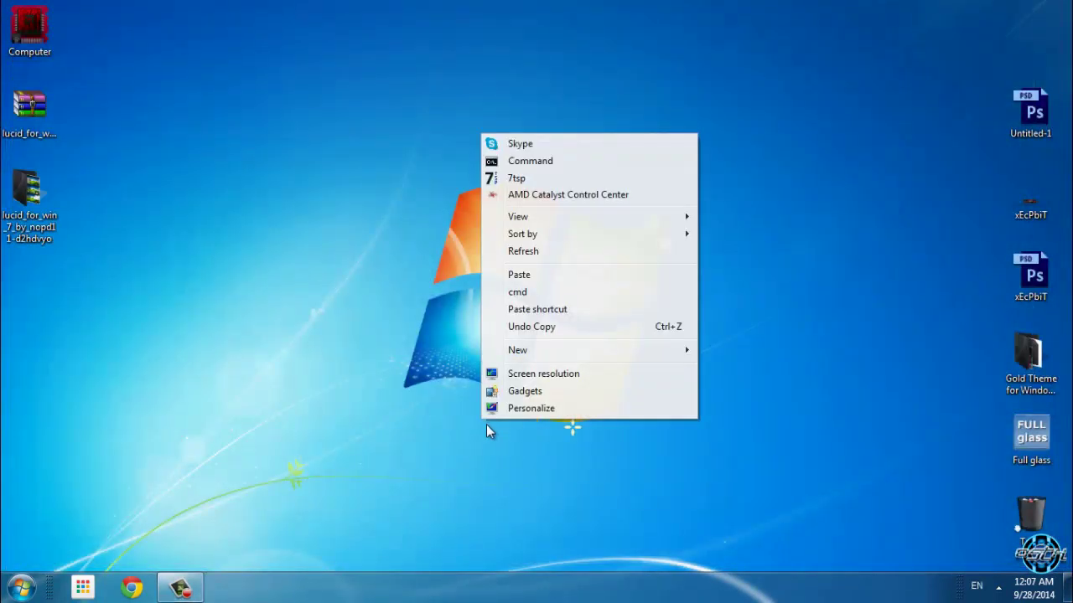
# In Personalization, apply Lucid from Installed Themes and close the window.
pyautogui.click(532, 409)
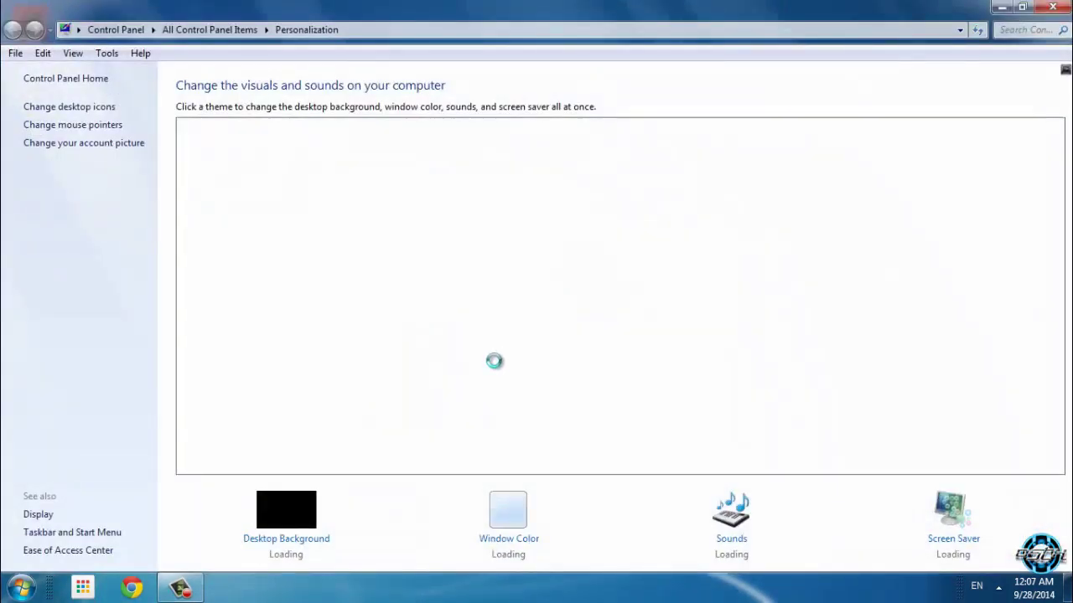
pyautogui.scroll(-3, 494, 367)
pyautogui.scroll(-10, 495, 368)
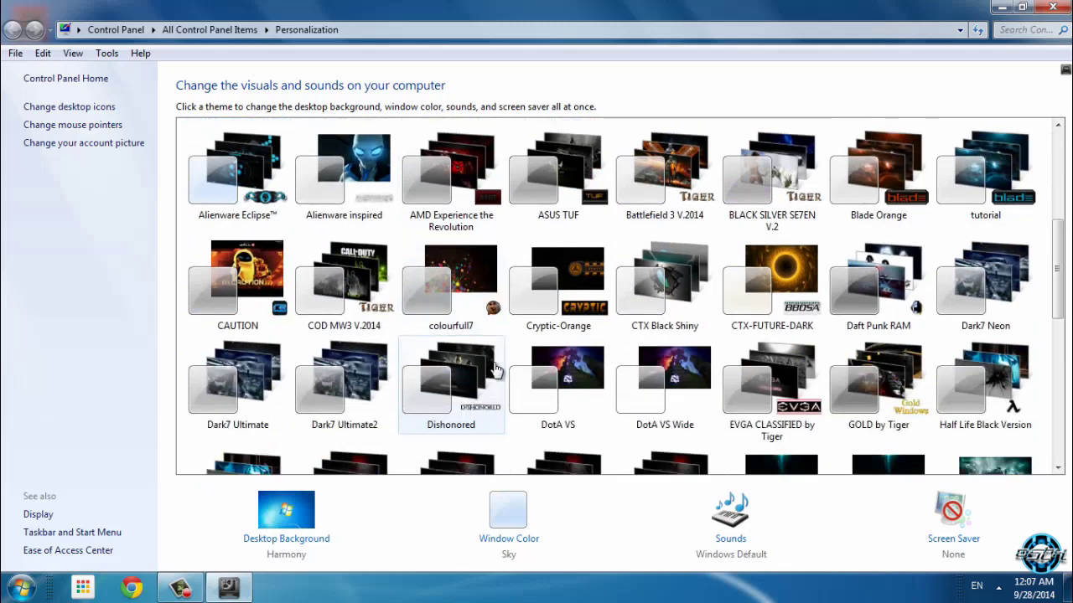
pyautogui.scroll(-1, 494, 371)
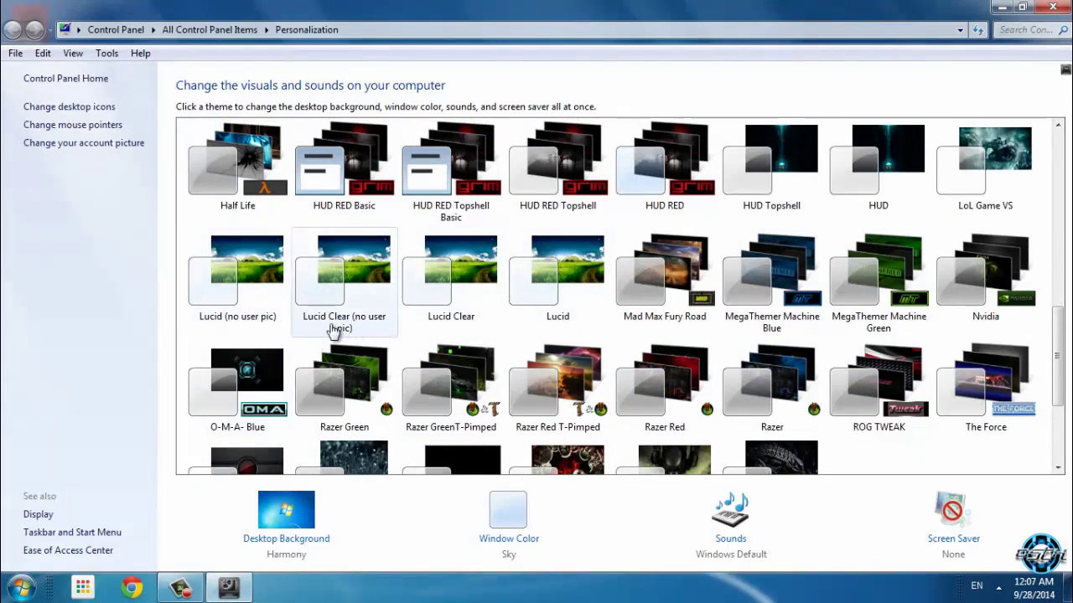
pyautogui.click(567, 310)
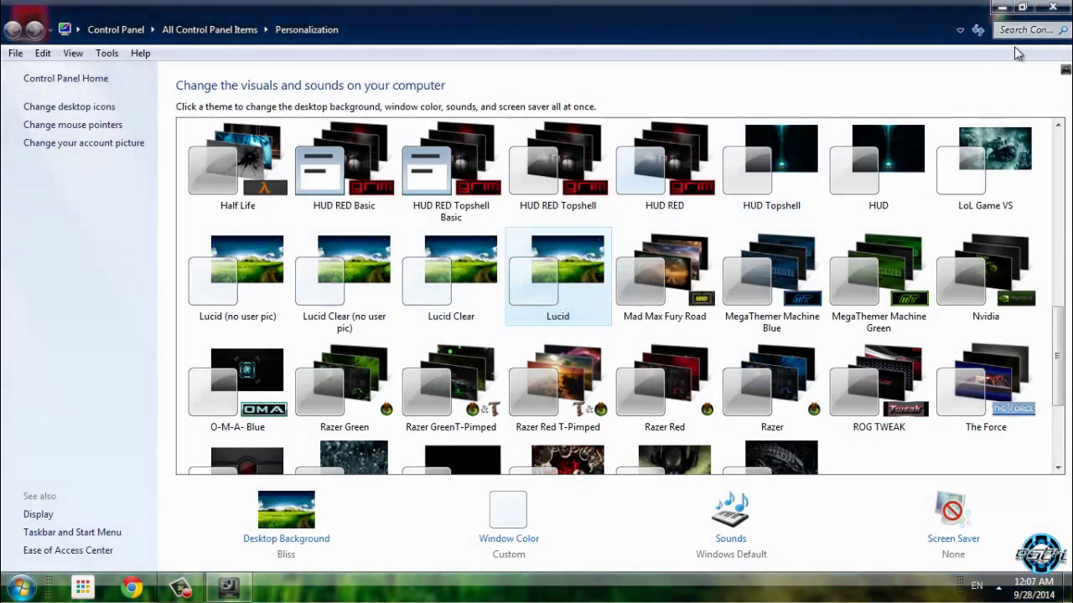
pyautogui.click(1053, 7)
pyautogui.rightClick(297, 218)
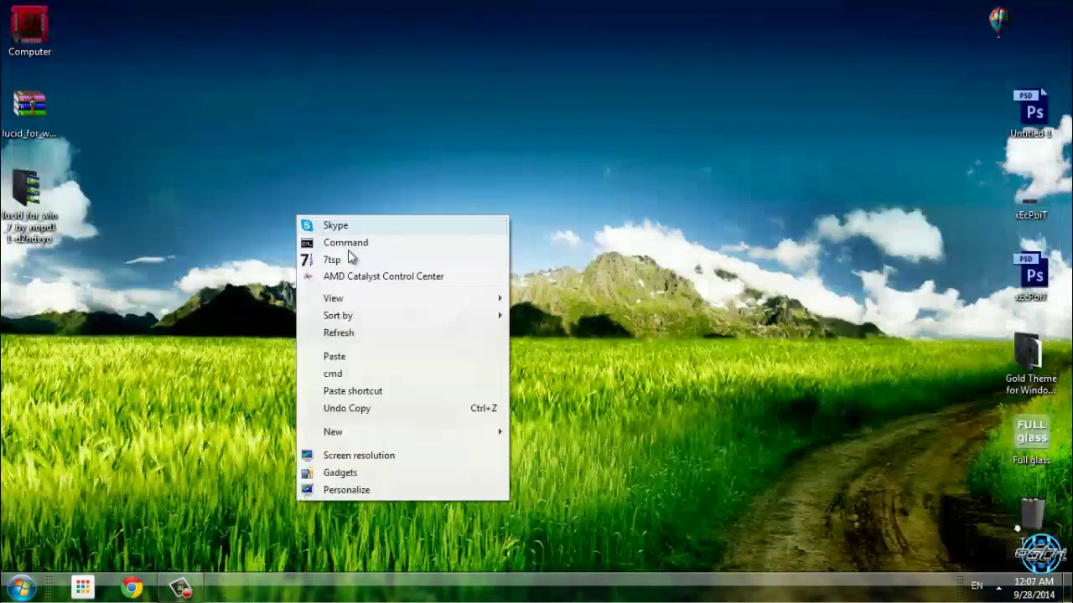
# Refresh the desktop and open lucid_for_win_7 > Lucid for Win 7 > Extras.
pyautogui.click(370, 334)
pyautogui.doubleClick(47, 199)
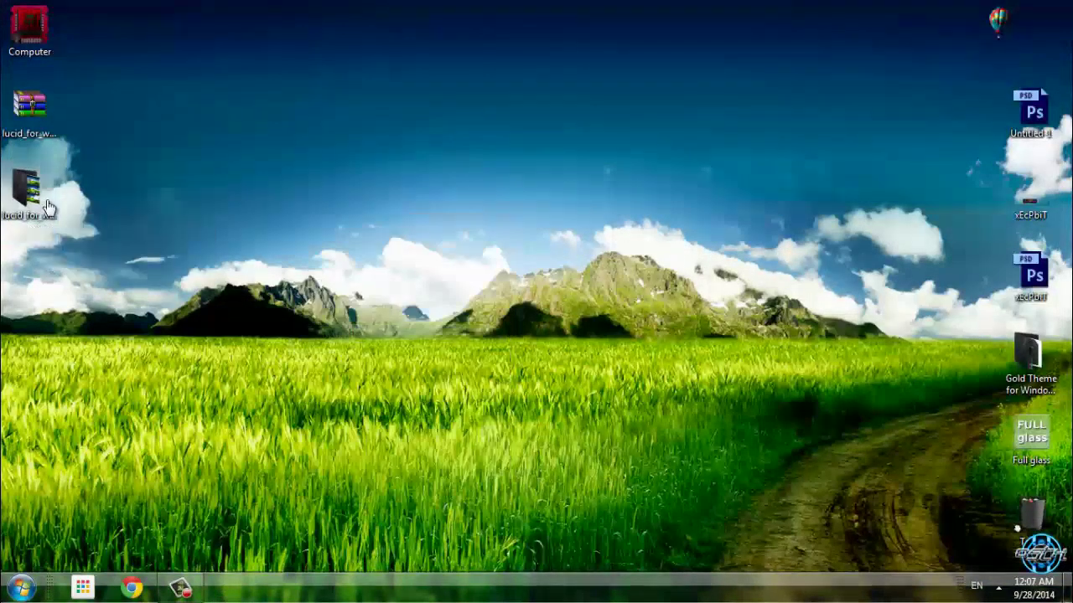
pyautogui.doubleClick(184, 148)
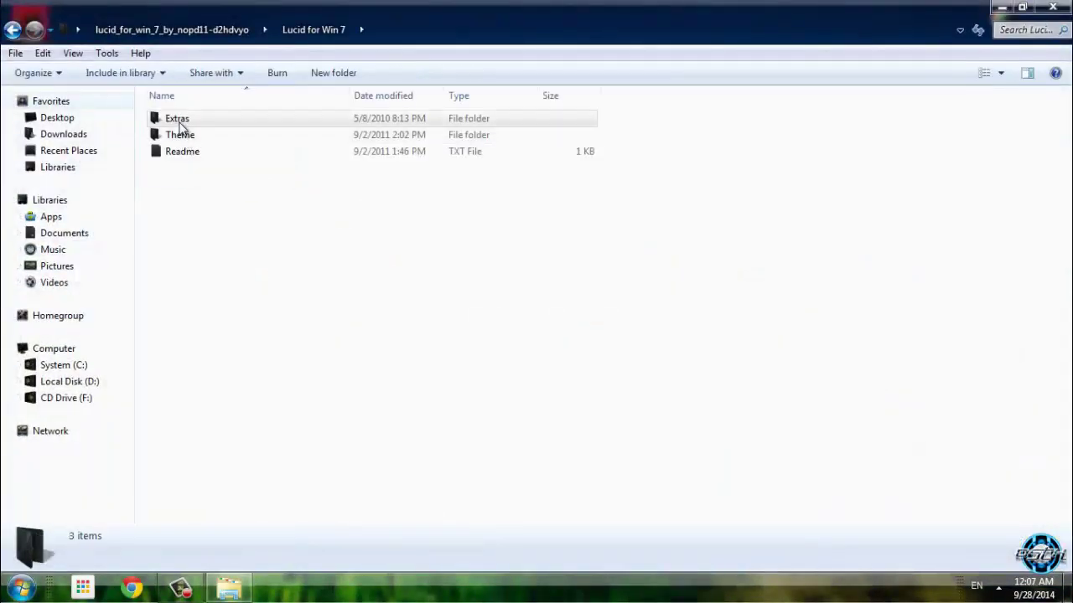
pyautogui.doubleClick(179, 124)
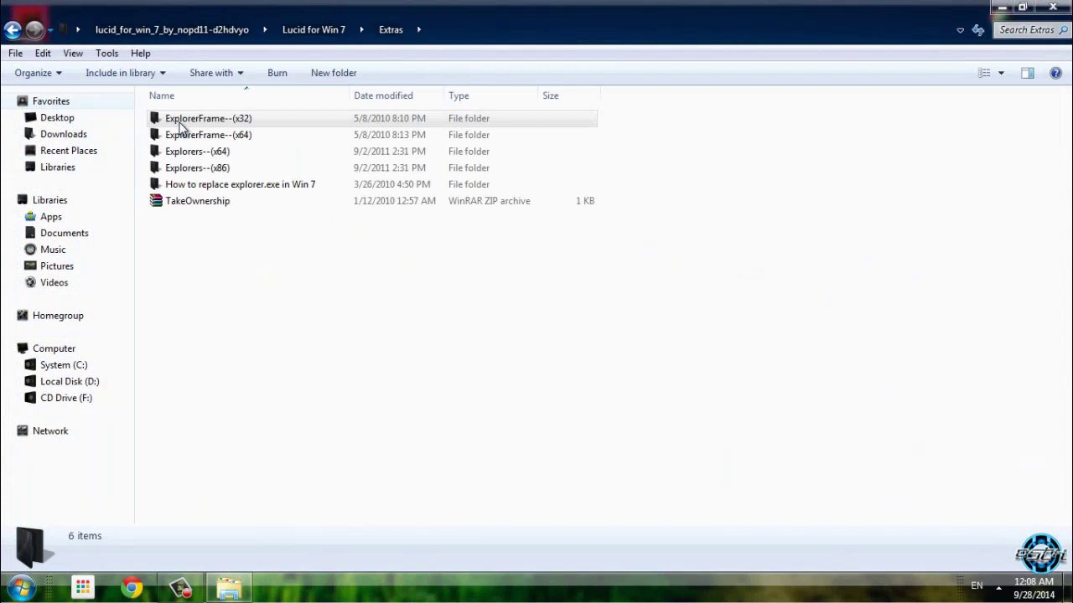
# Check Explorers--(x64), then open the ExplorerFrame--(x64) folder instead.
pyautogui.click(232, 155)
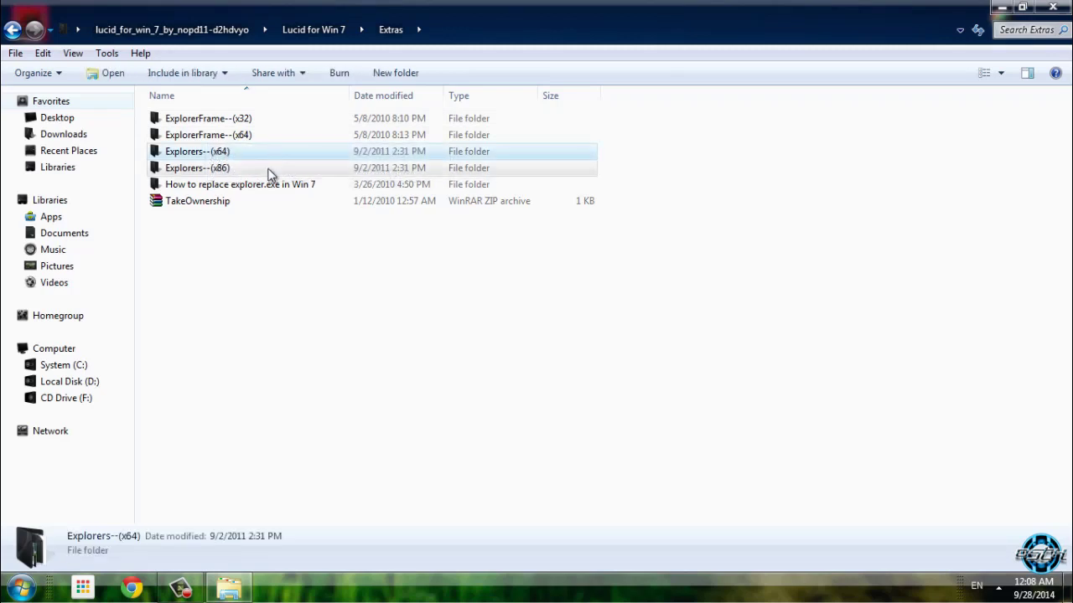
pyautogui.doubleClick(238, 153)
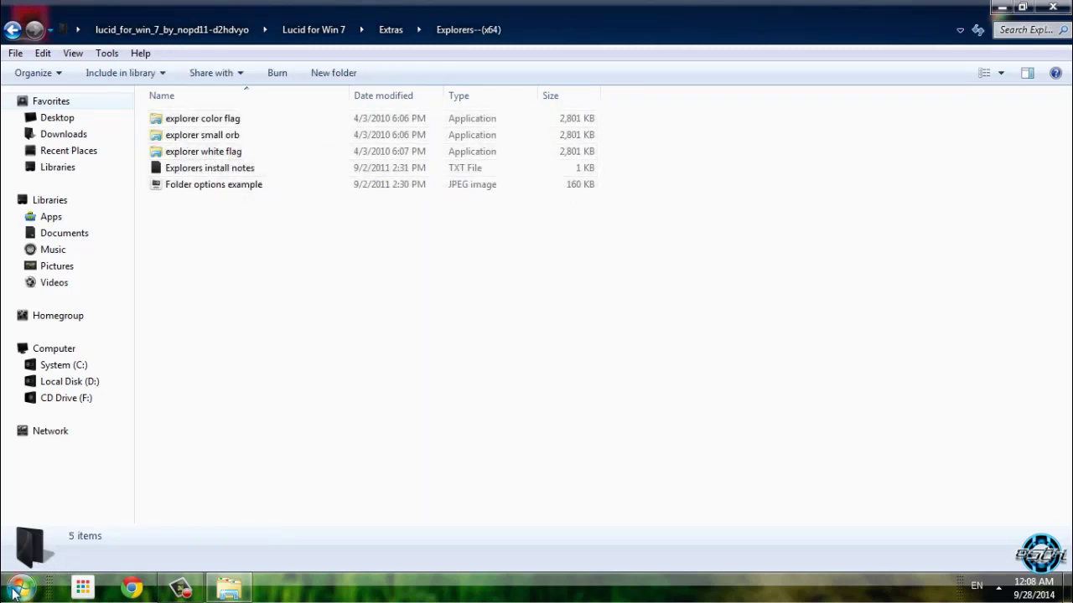
pyautogui.click(12, 29)
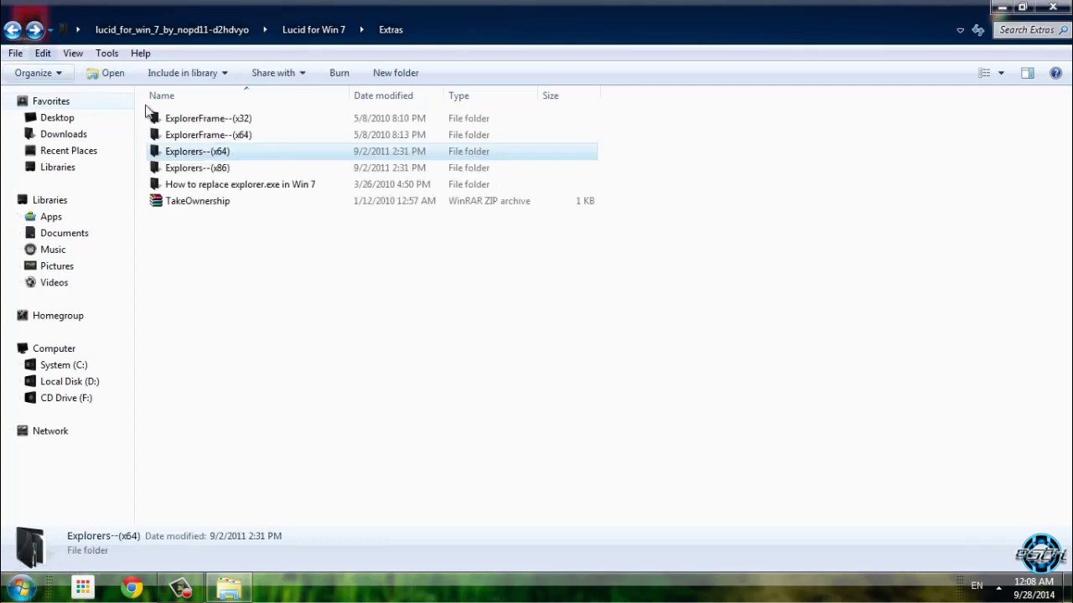
pyautogui.doubleClick(226, 137)
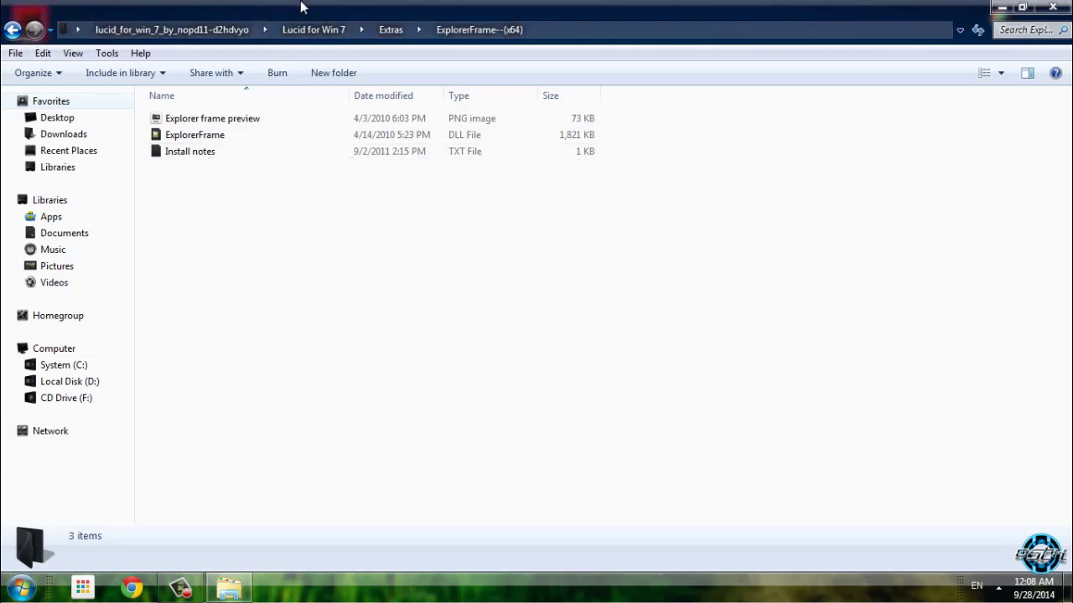
# Resize the Explorer window and open Install notes in Notepad++.
pyautogui.moveTo(302, 7); pyautogui.dragTo(363, 80)
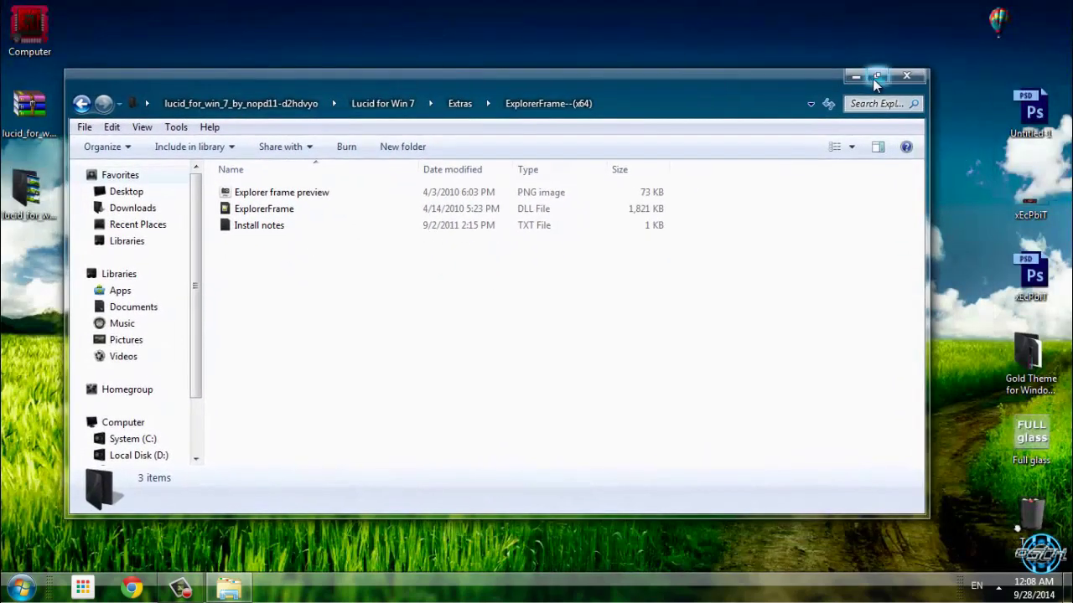
pyautogui.click(875, 77)
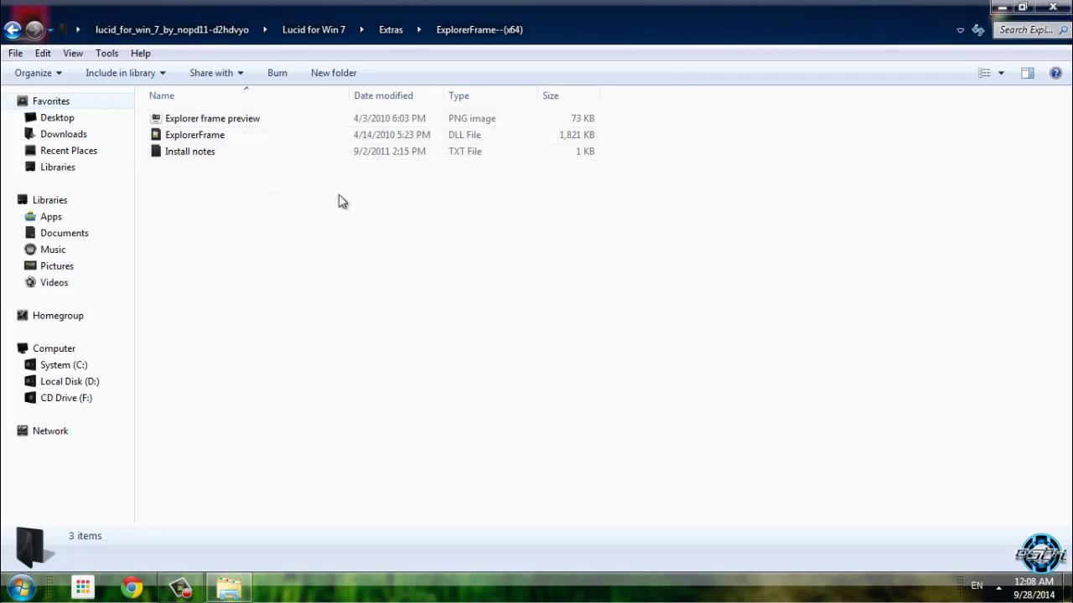
pyautogui.moveTo(282, 190); pyautogui.dragTo(343, 232)
pyautogui.click(198, 158)
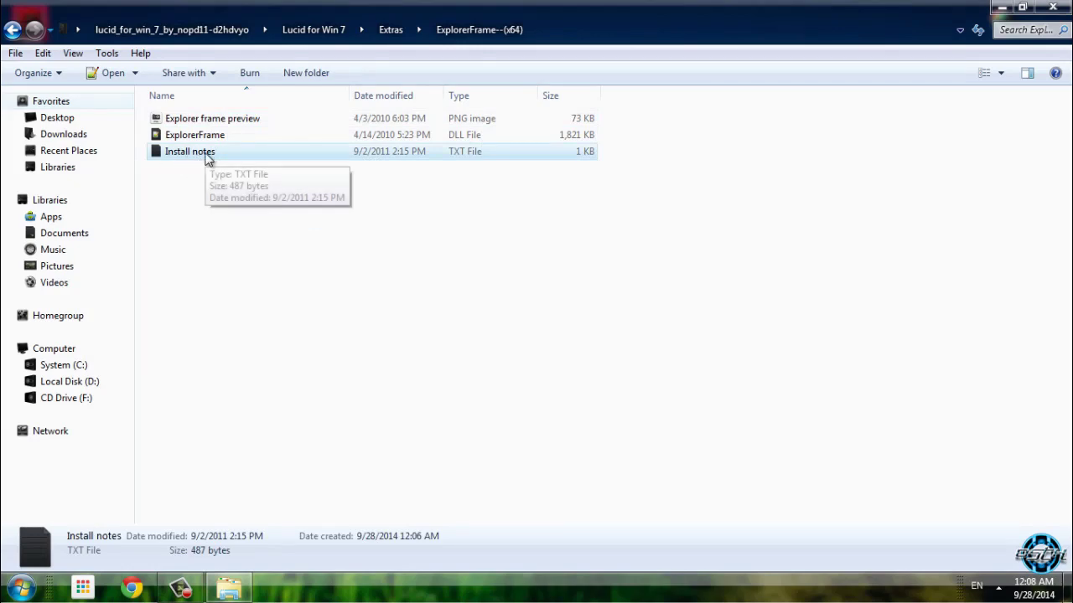
pyautogui.doubleClick(209, 158)
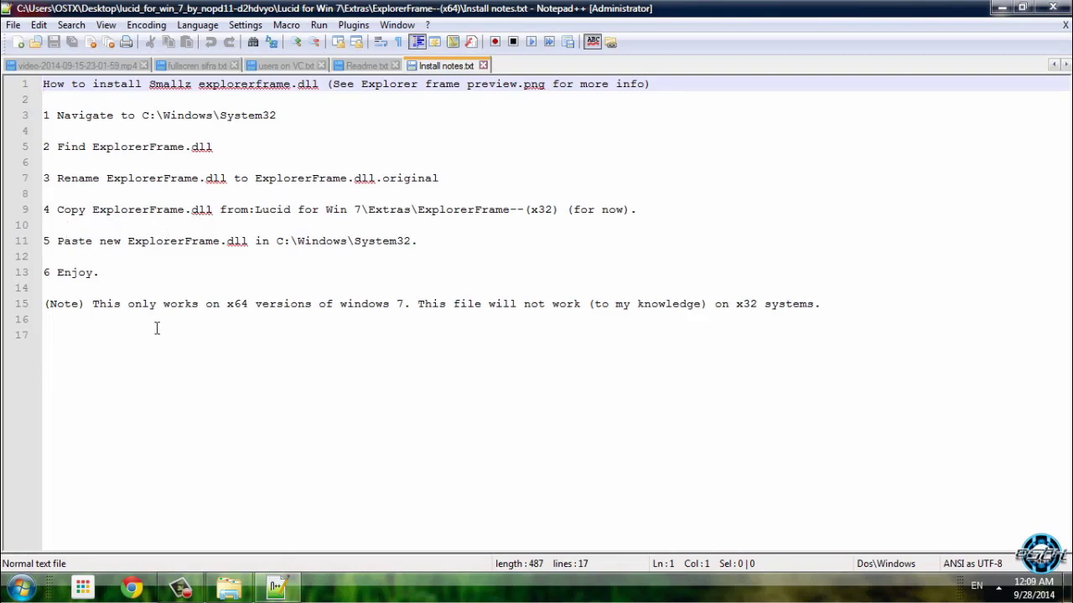
pyautogui.click(1053, 10)
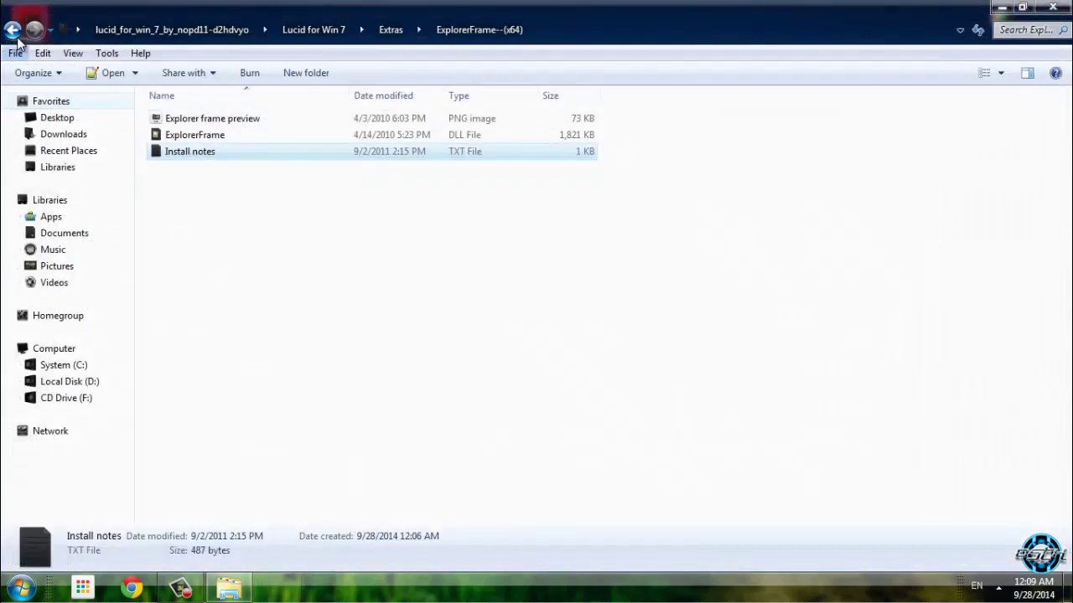
# Return to Extras, refresh its listing, and close Explorer.
pyautogui.click(14, 32)
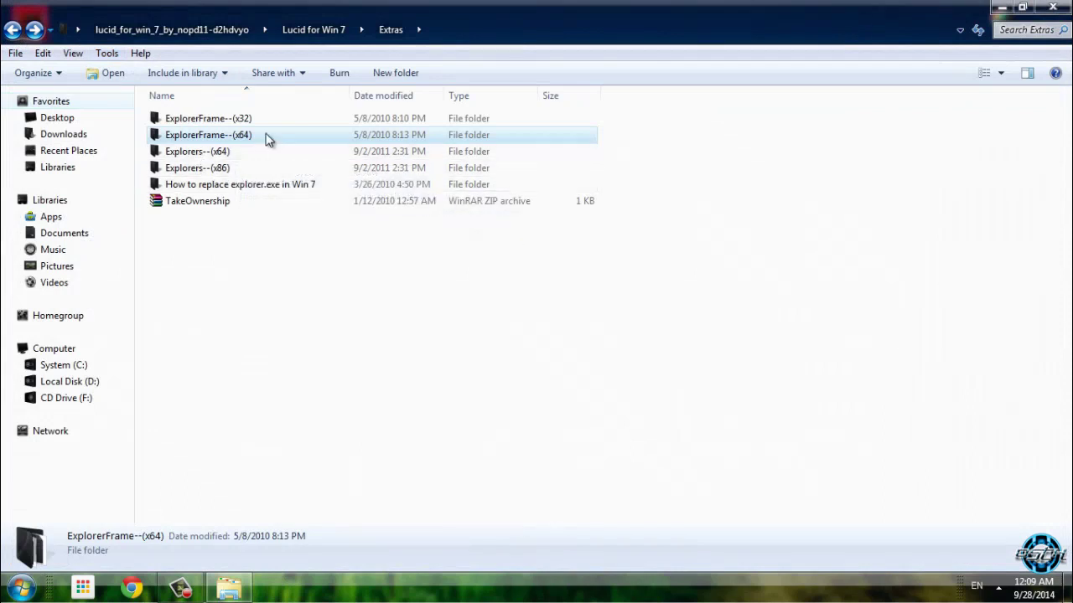
pyautogui.click(206, 202)
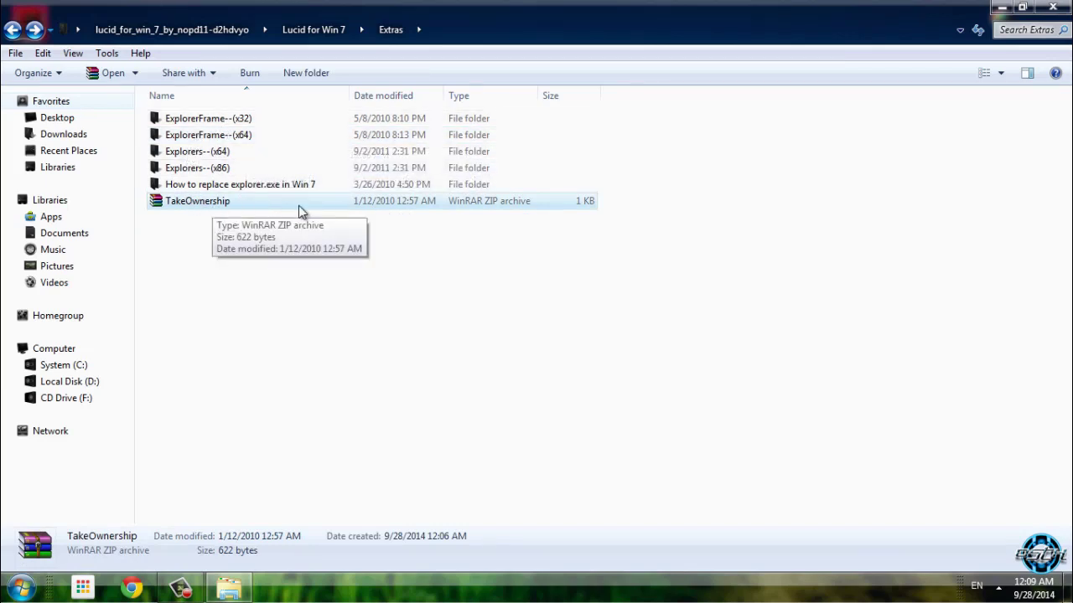
pyautogui.rightClick(241, 240)
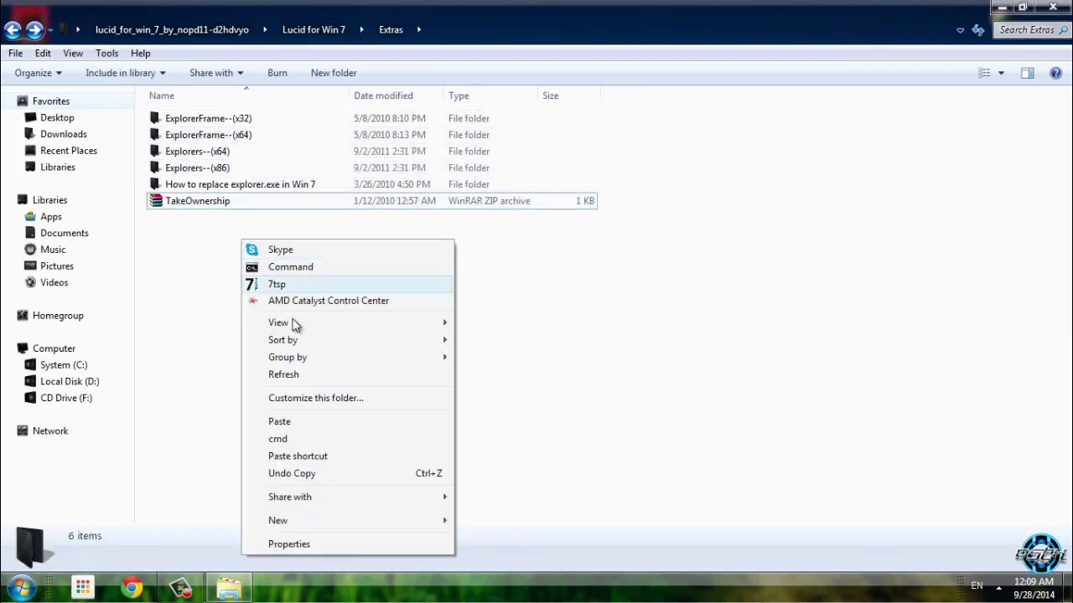
pyautogui.click(294, 381)
pyautogui.click(227, 205)
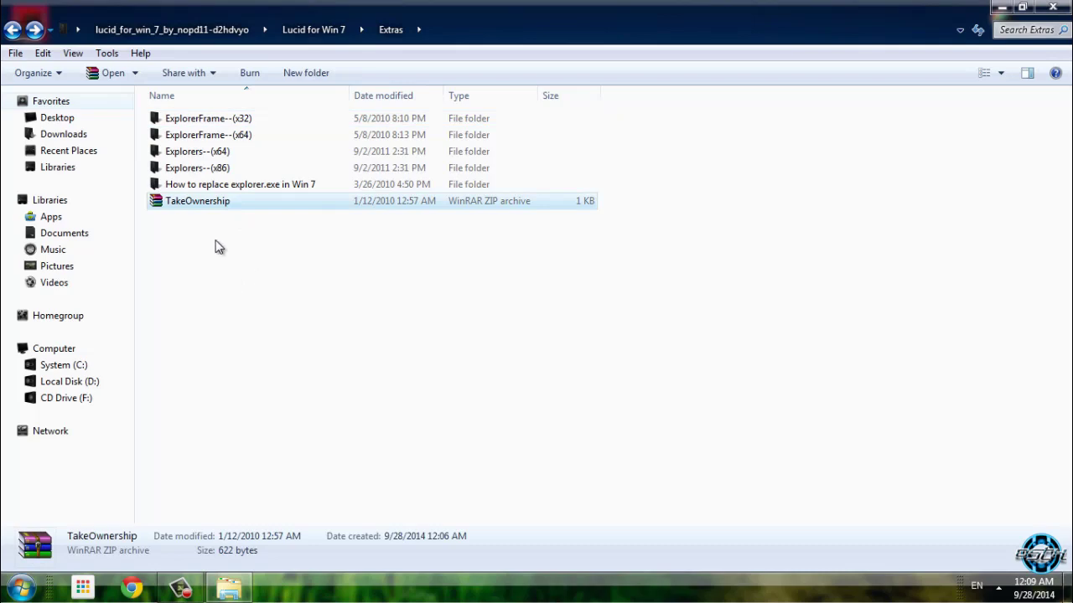
pyautogui.click(1052, 9)
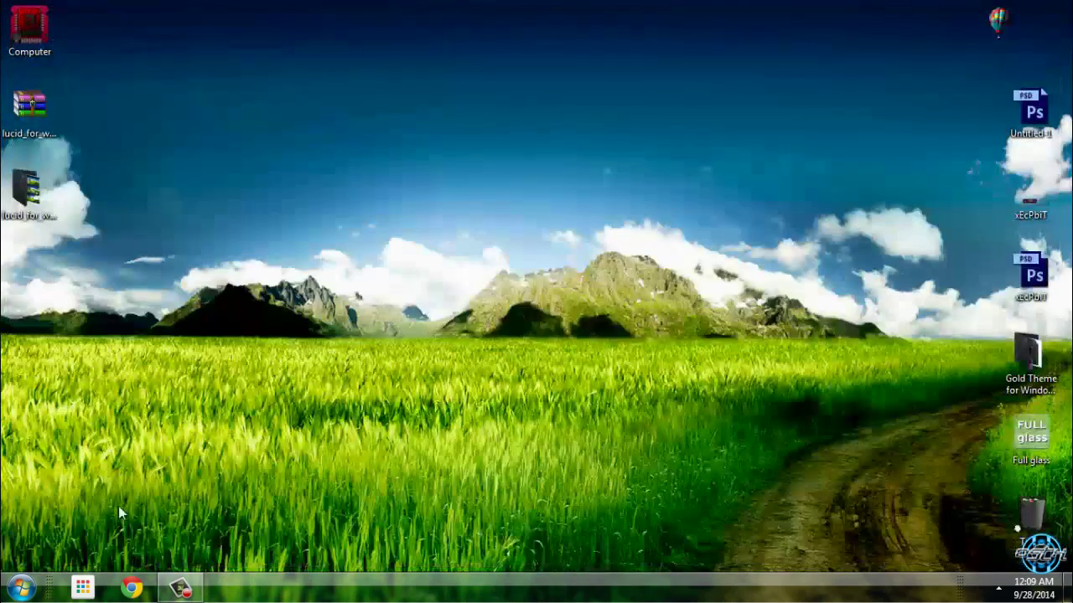
# Reopen the Lucid for Win 7 folder, then close the window again.
pyautogui.doubleClick(25, 191)
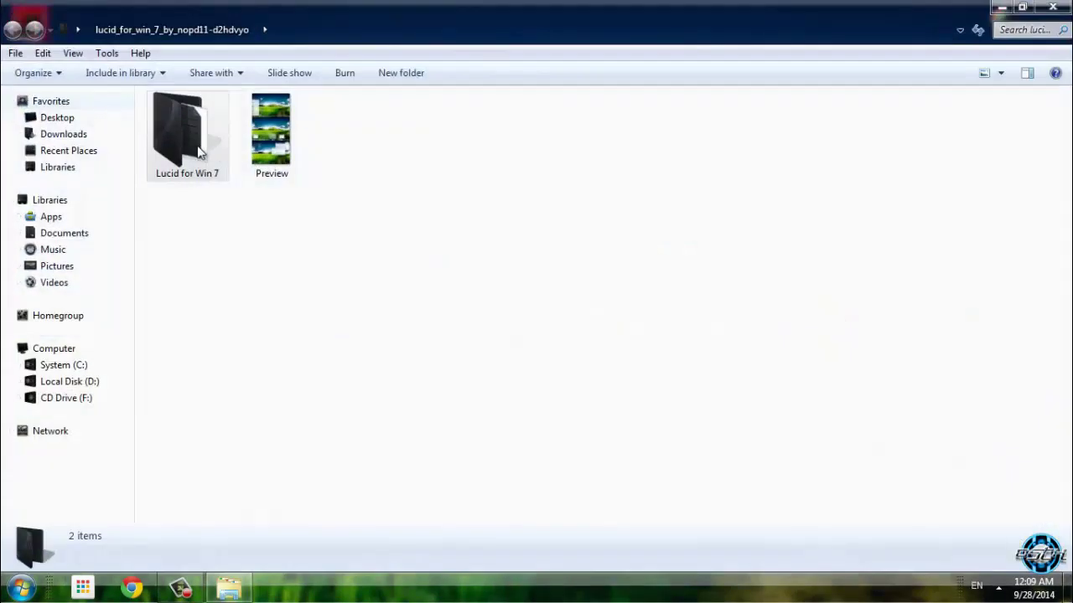
pyautogui.doubleClick(209, 142)
pyautogui.click(193, 122)
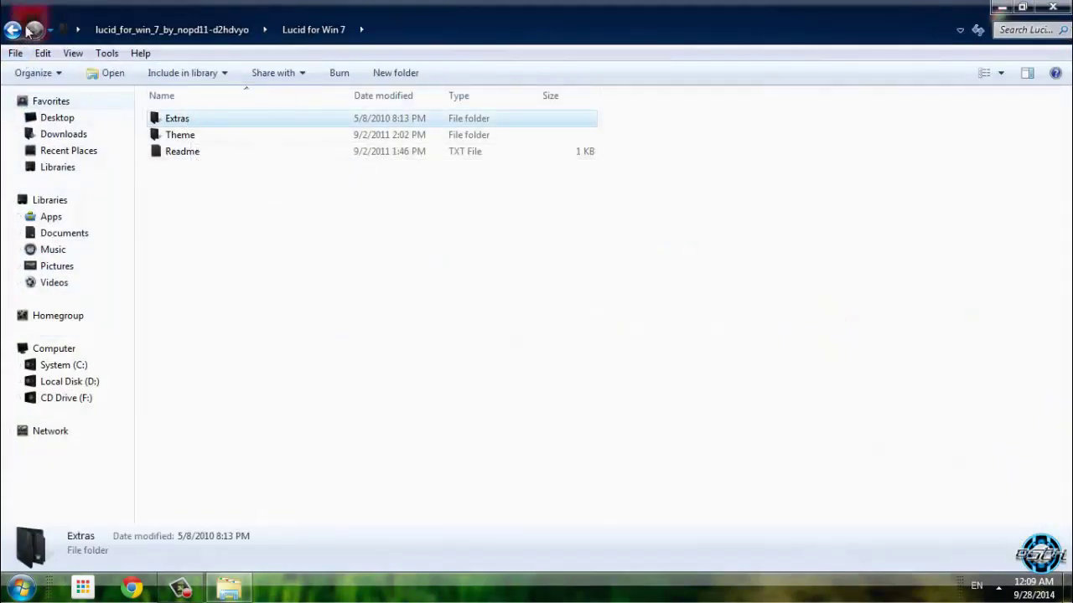
pyautogui.doubleClick(77, 8)
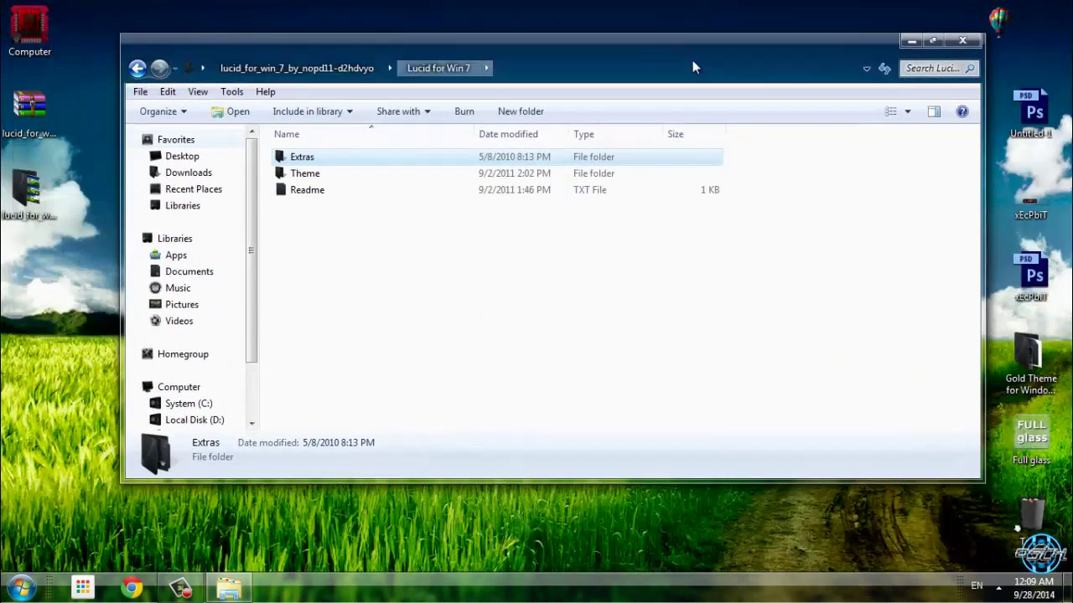
pyautogui.click(962, 40)
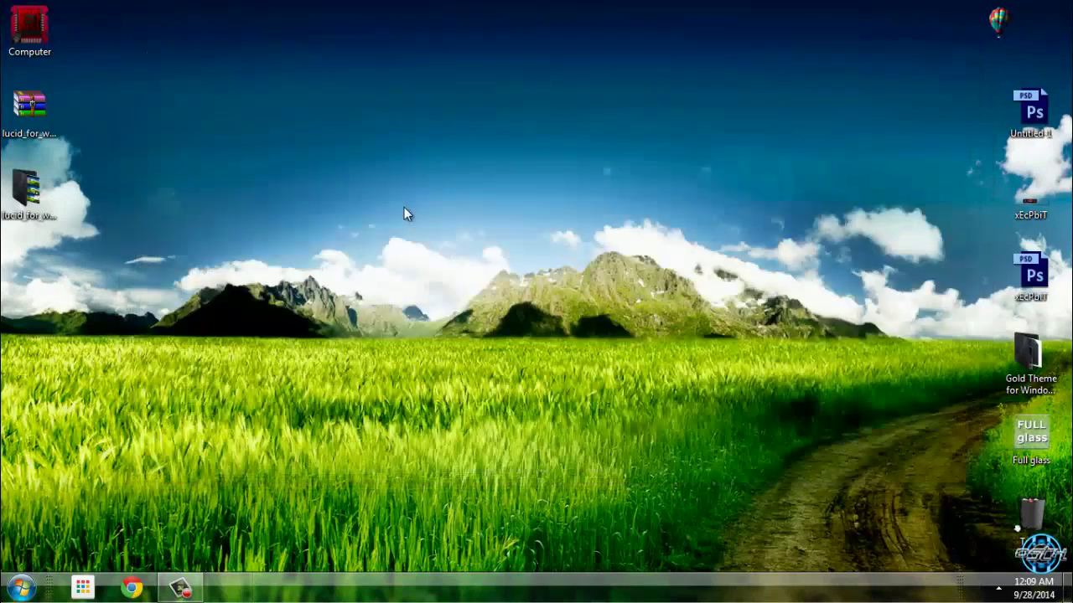
pyautogui.rightClick(382, 258)
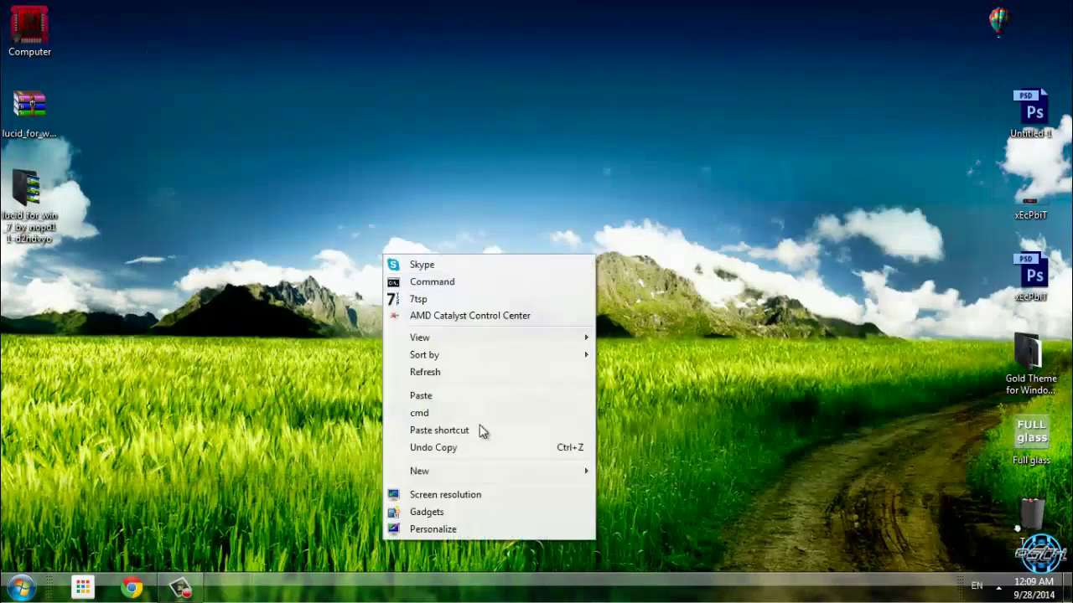
pyautogui.click(469, 530)
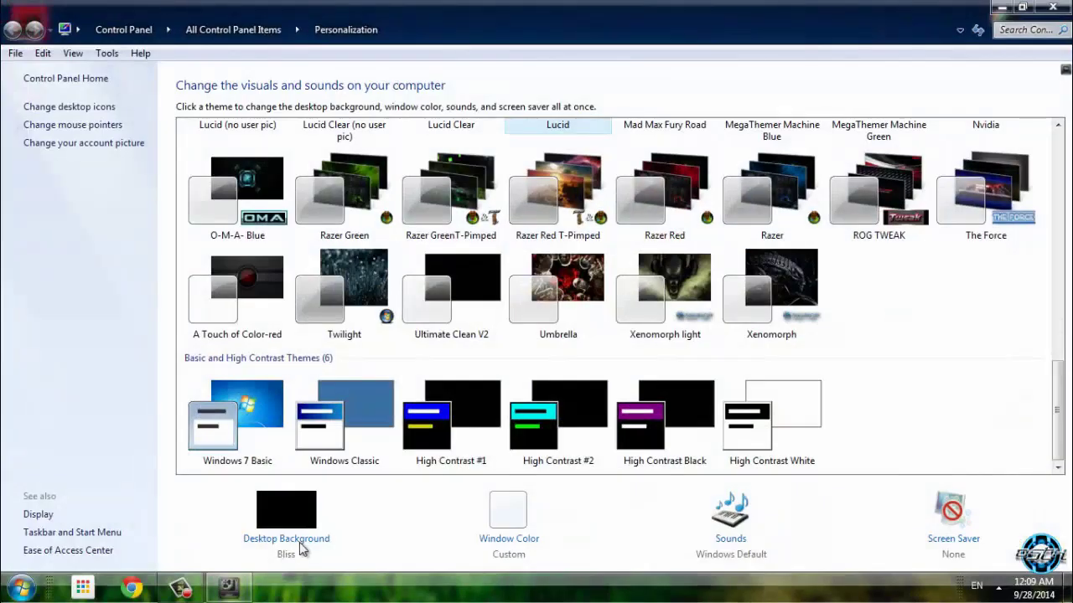
pyautogui.click(287, 539)
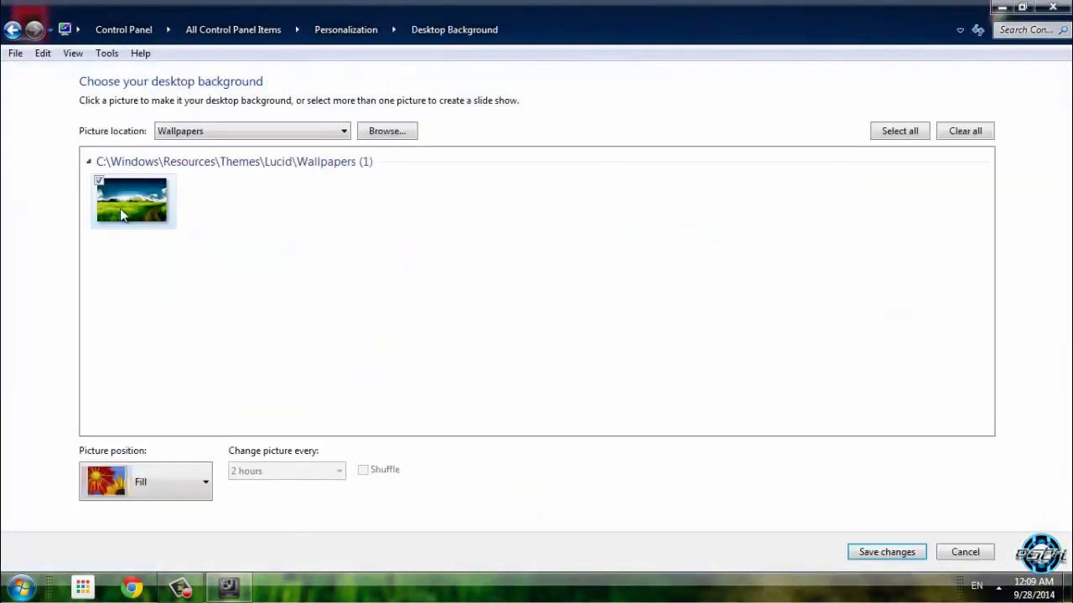
pyautogui.click(972, 555)
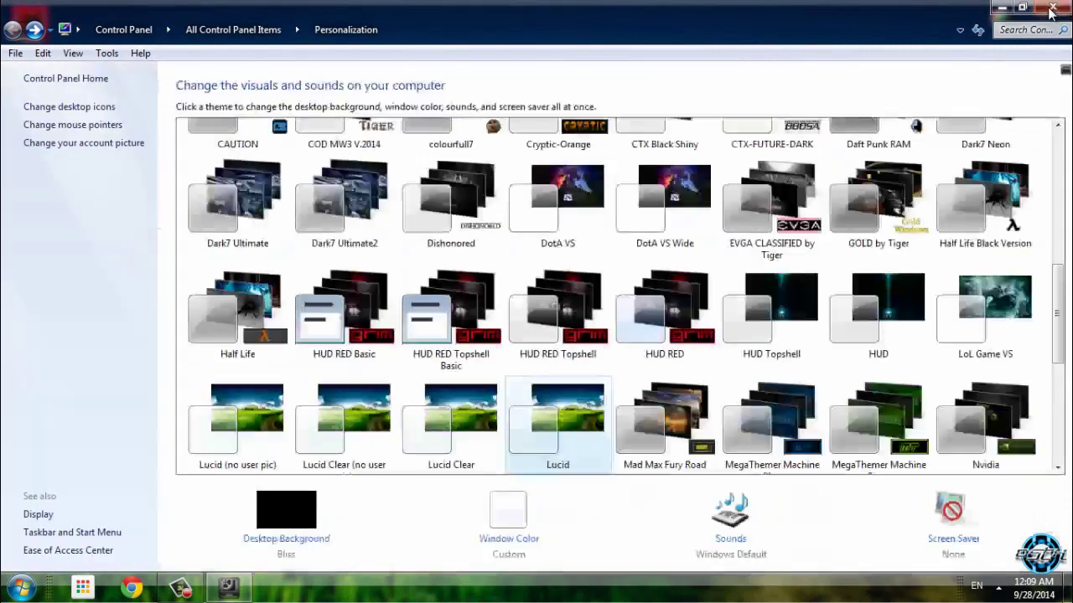
pyautogui.click(1052, 8)
pyautogui.rightClick(424, 170)
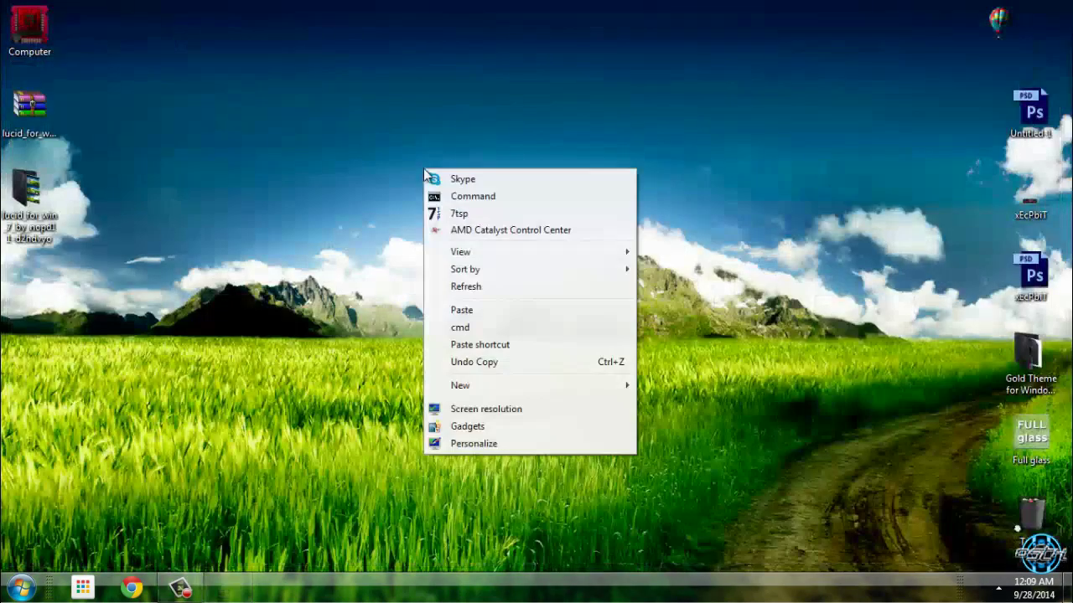
pyautogui.click(476, 287)
pyautogui.click(24, 591)
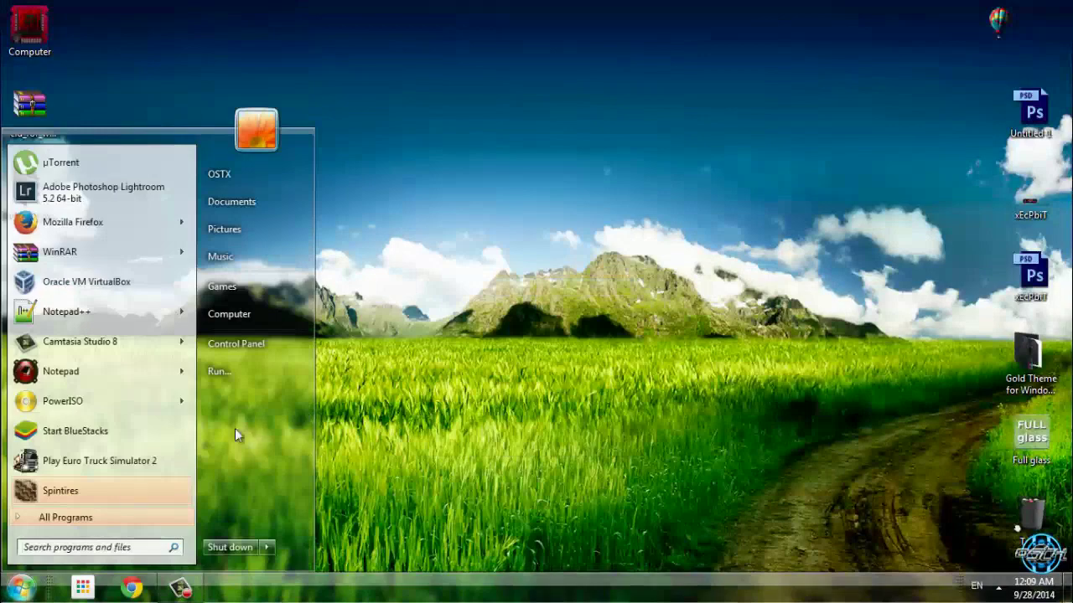
pyautogui.click(269, 325)
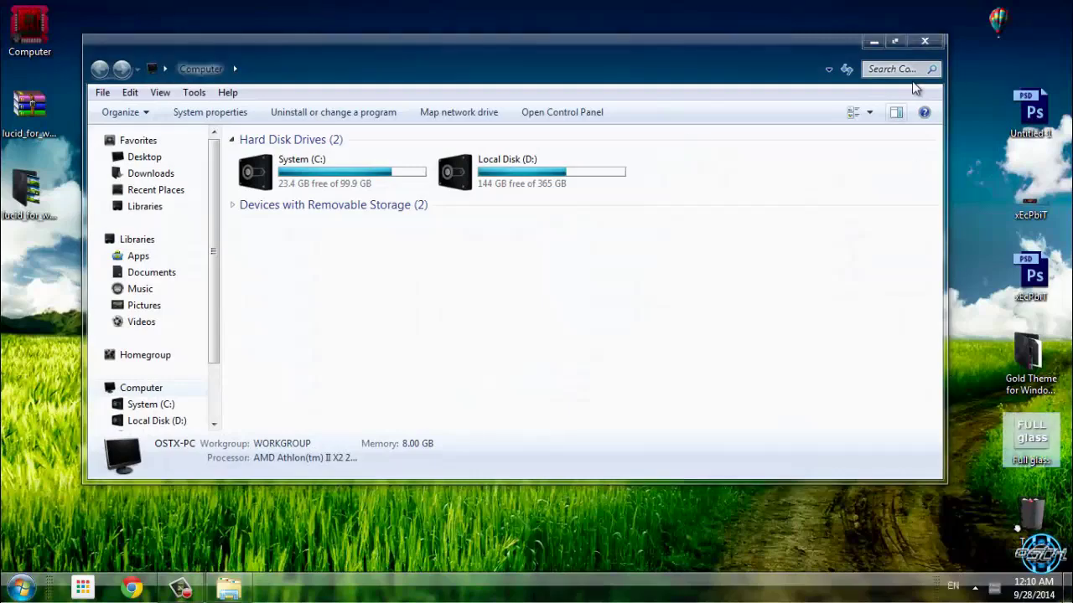
pyautogui.click(925, 41)
pyautogui.doubleClick(30, 29)
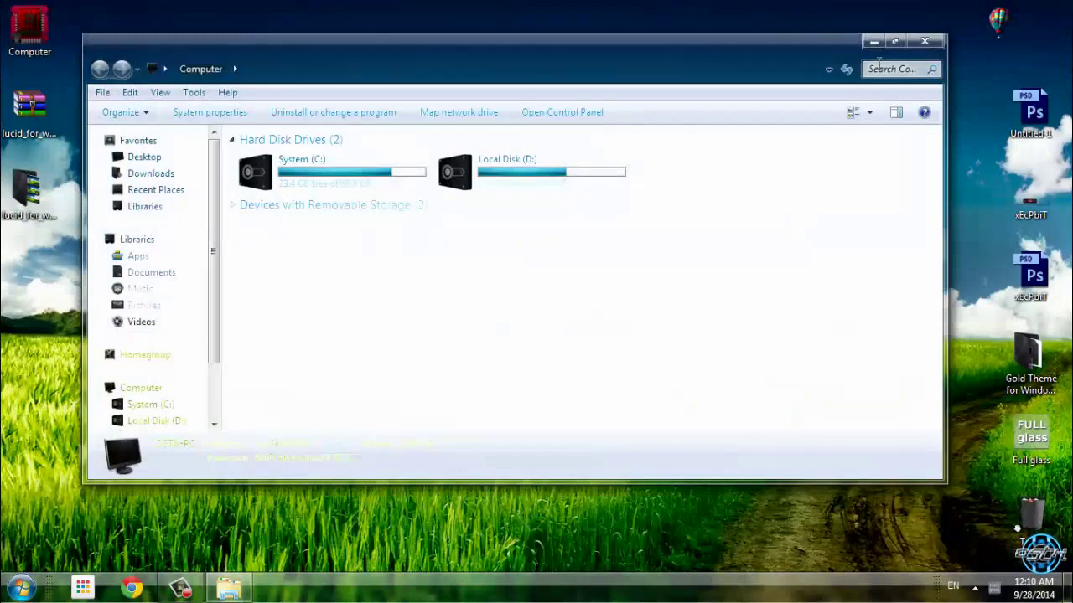
pyautogui.click(924, 41)
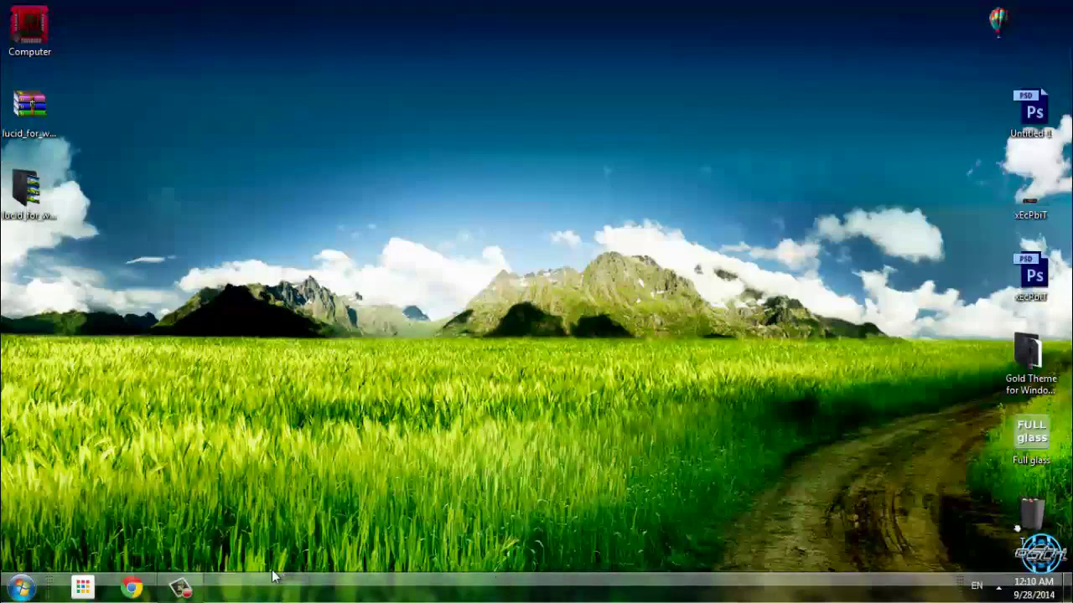
pyautogui.click(22, 587)
pyautogui.click(289, 317)
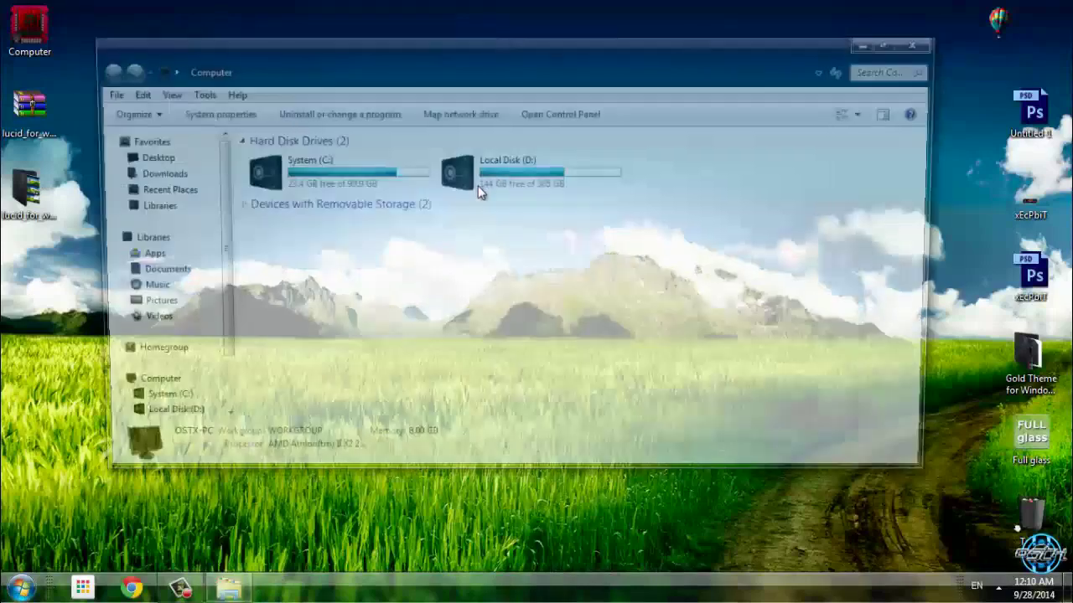
pyautogui.moveTo(366, 57); pyautogui.dragTo(406, 120)
pyautogui.click(962, 104)
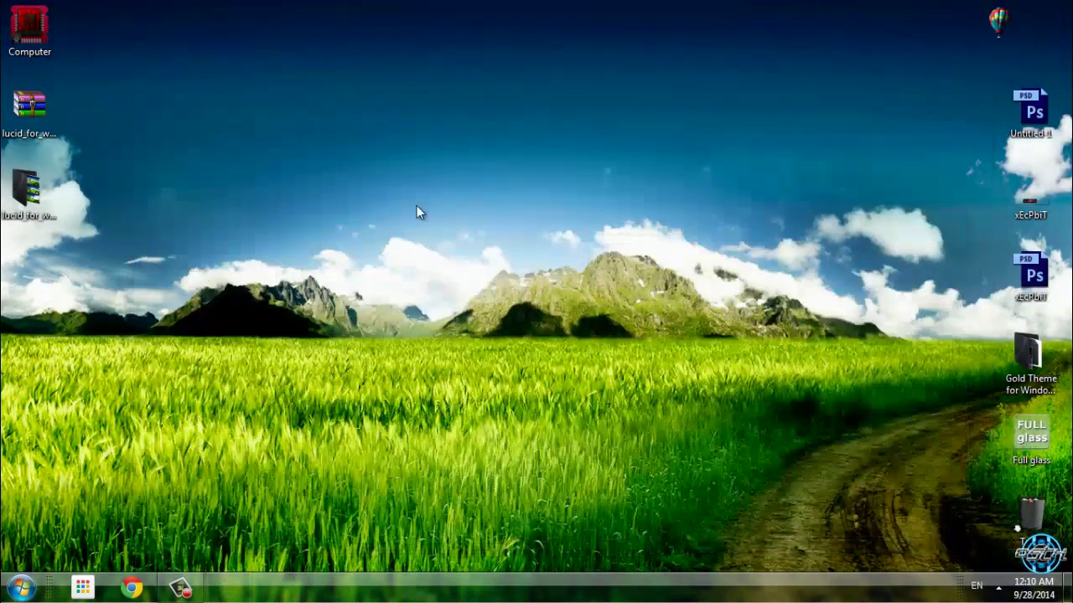
pyautogui.rightClick(419, 210)
pyautogui.click(459, 320)
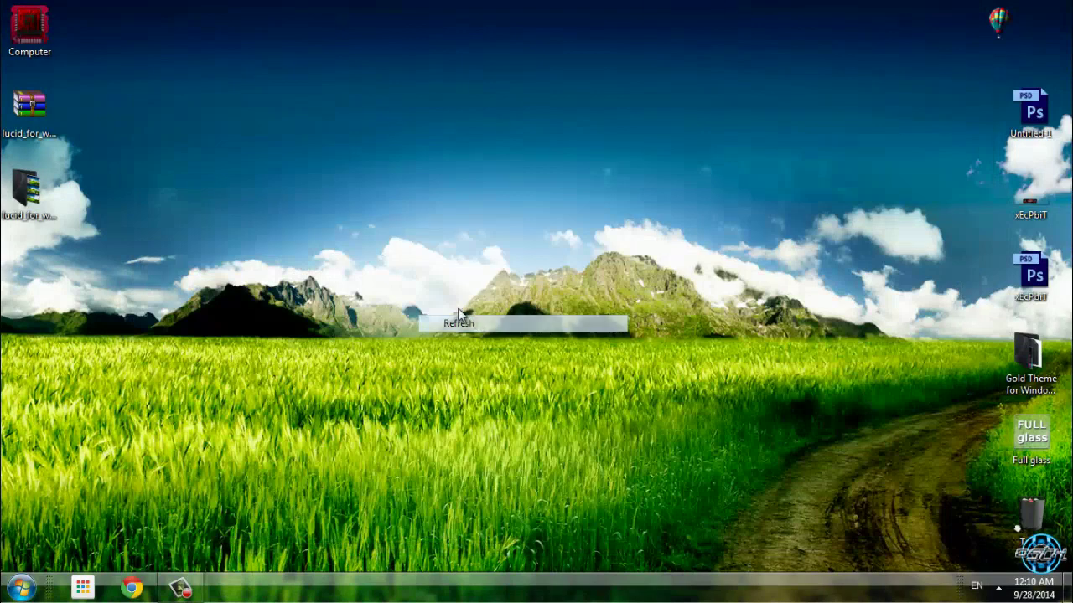
pyautogui.click(22, 588)
pyautogui.click(23, 591)
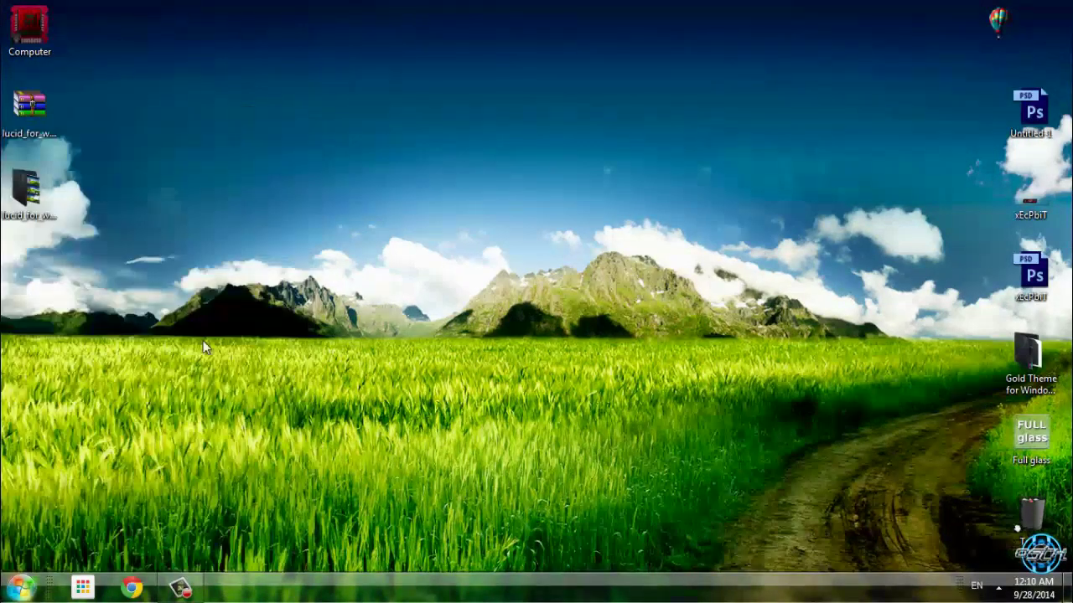
pyautogui.rightClick(258, 255)
pyautogui.click(360, 377)
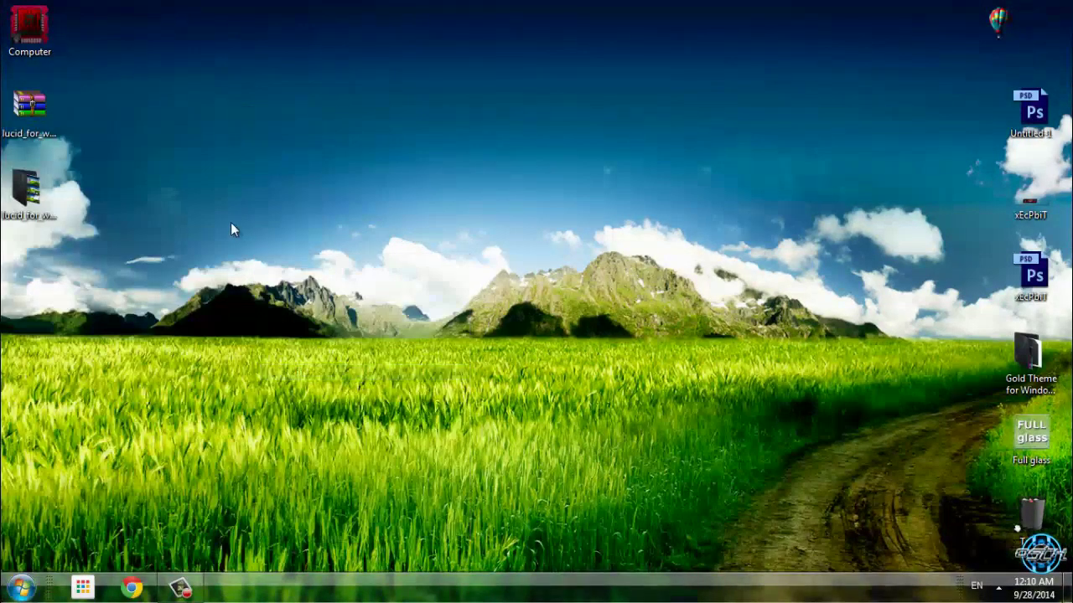